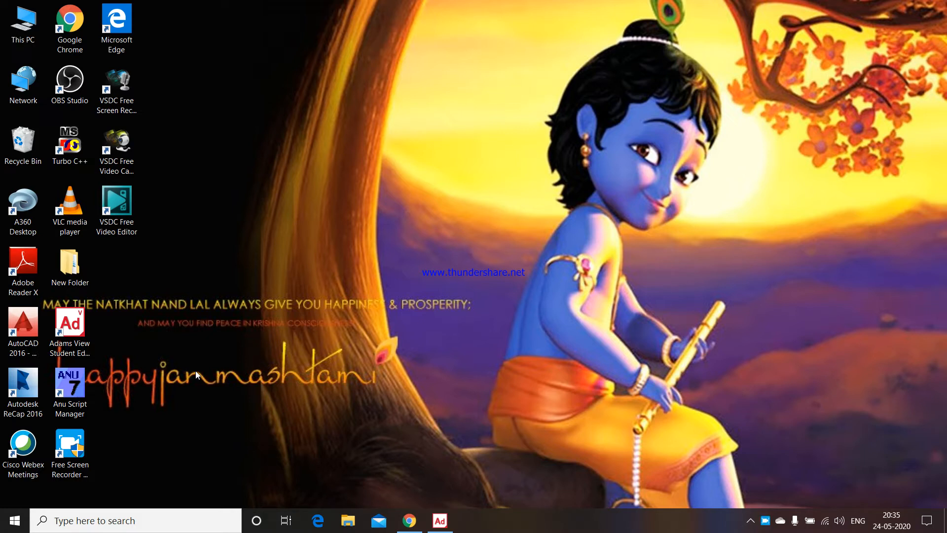
Open Adams View in a maximized window and create a new model named Slidercrank0
double_click(83, 332)
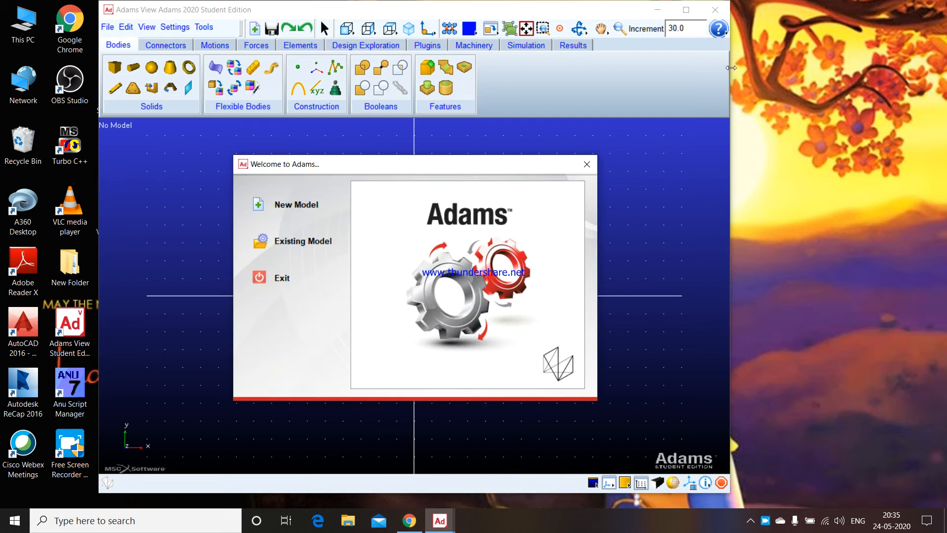
left_click(693, 18)
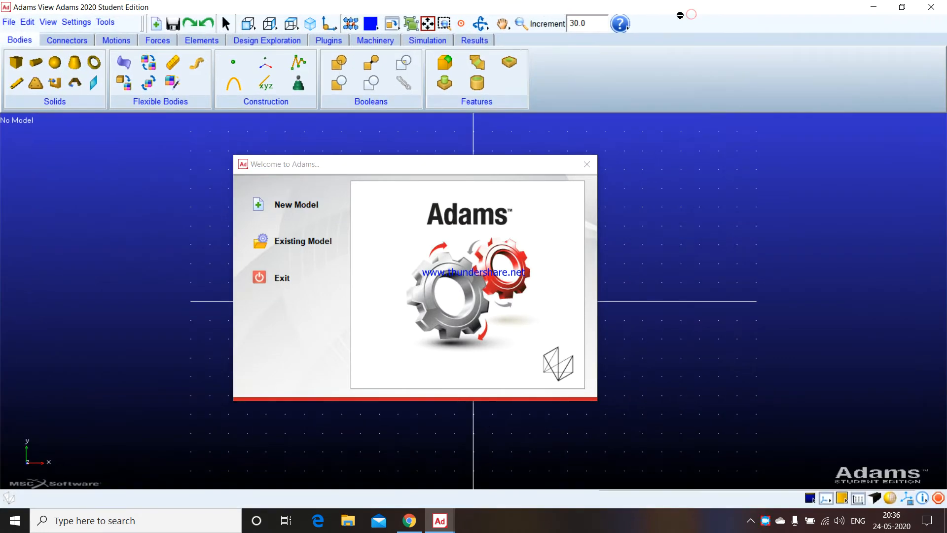
left_click(258, 206)
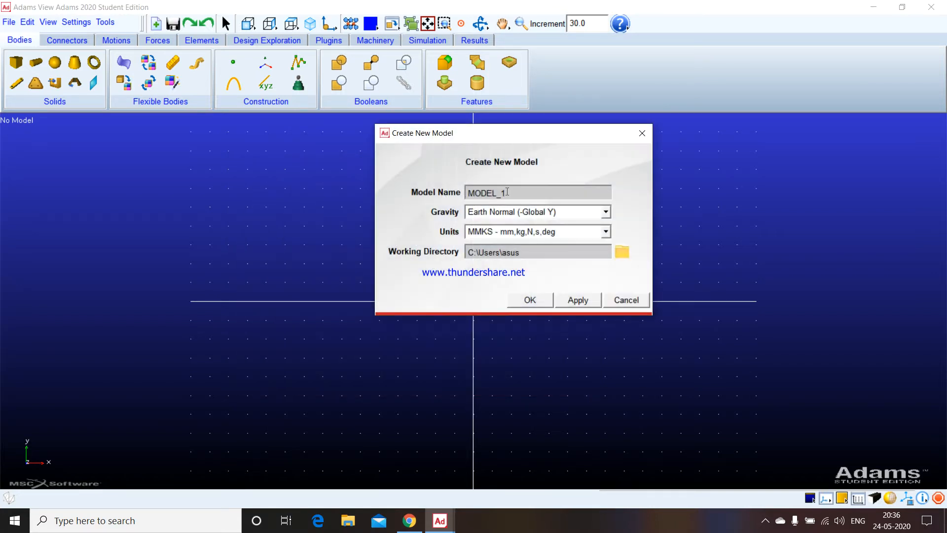
double_click(511, 193)
key("BackSpace")
type("C")
key("BackSpace")
type("Slidercrank0")
left_click(524, 300)
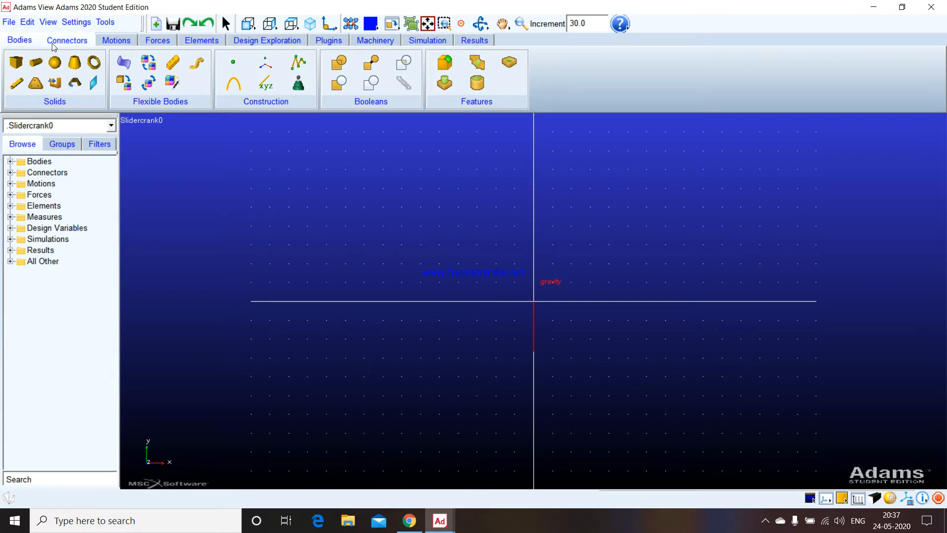
Set the working grid size to 1000 mm in both X and Y
left_click(73, 28)
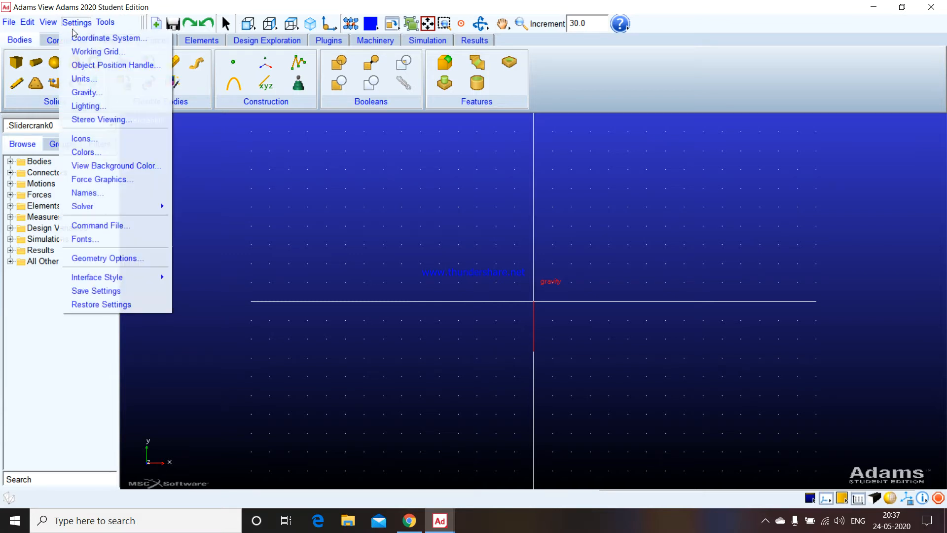
left_click(85, 52)
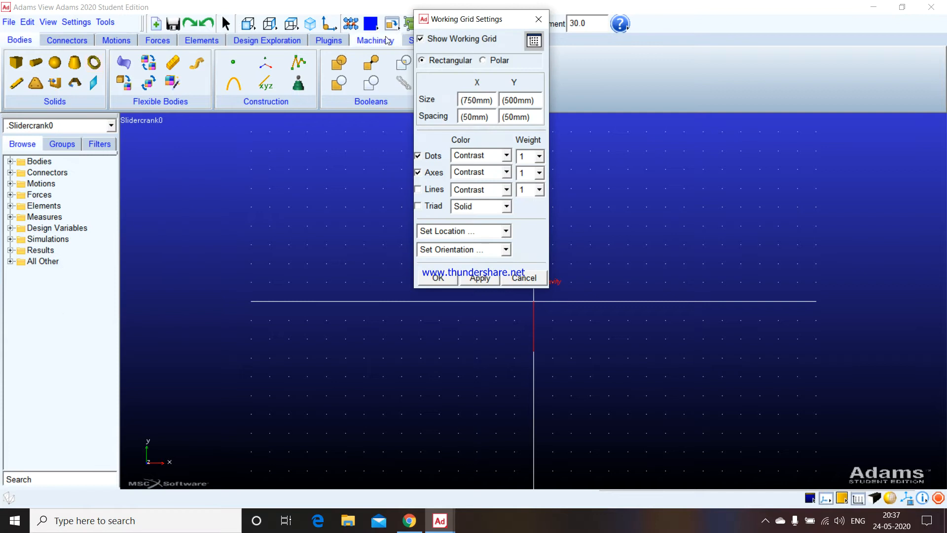
left_click(472, 101)
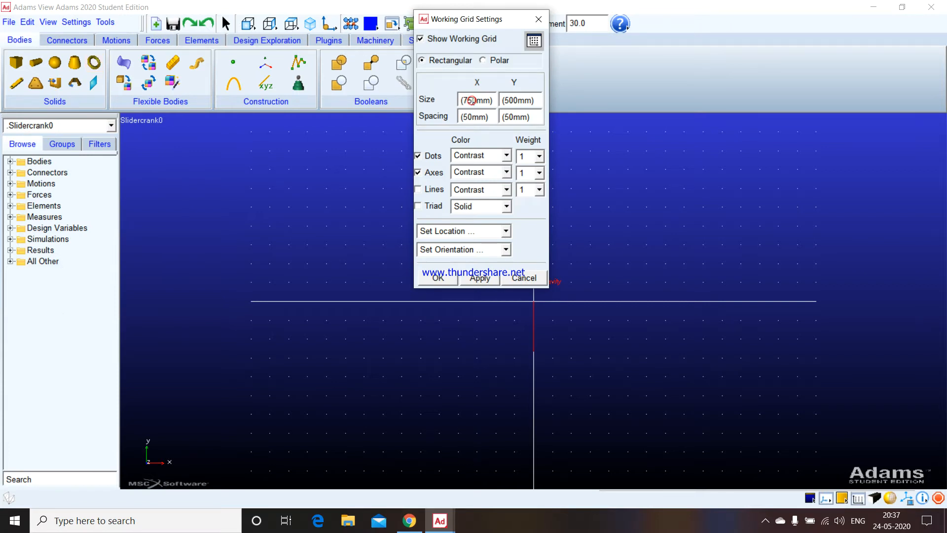
key("BackSpace")
key("BackSpace")
type("100")
left_click(509, 102)
key("BackSpace")
type("10")
Set the working grid spacing to 10 mm in X and Y and apply the grid settings
left_click(467, 117)
key("BackSpace")
type("1")
left_click(508, 117)
key("BackSpace")
type("1")
left_click(447, 280)
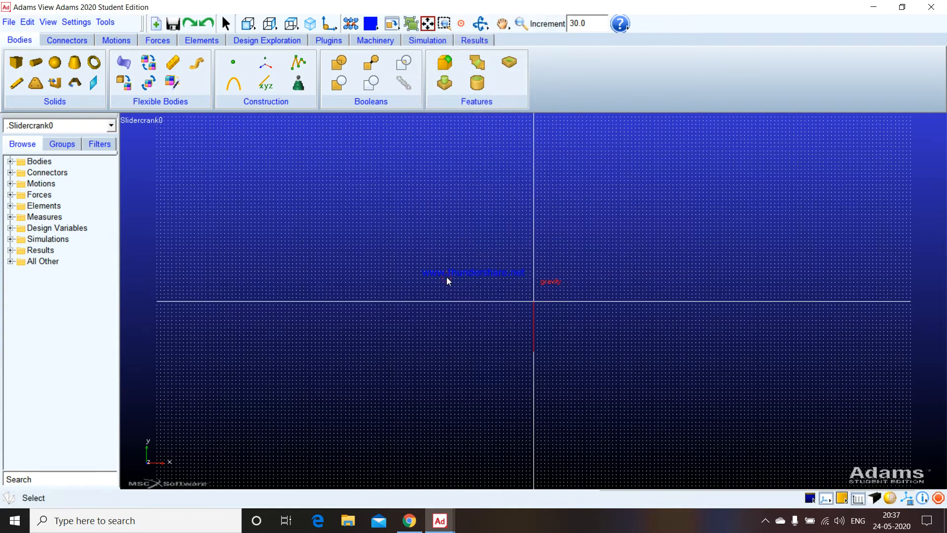
Create a new link part 10 cm long, 4 cm wide and 2 cm deep, running vertically upward from the grid origin
left_click(444, 23)
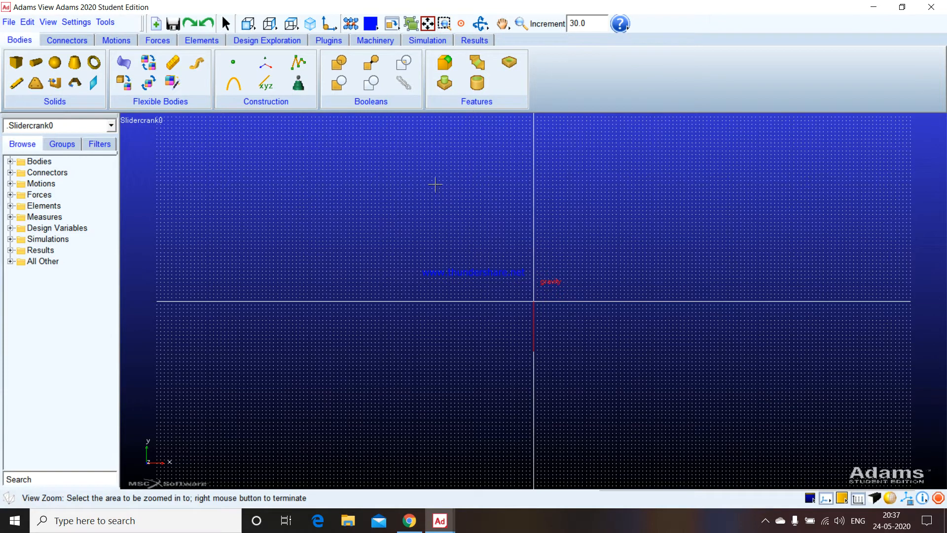
left_click_drag(434, 178, 651, 401)
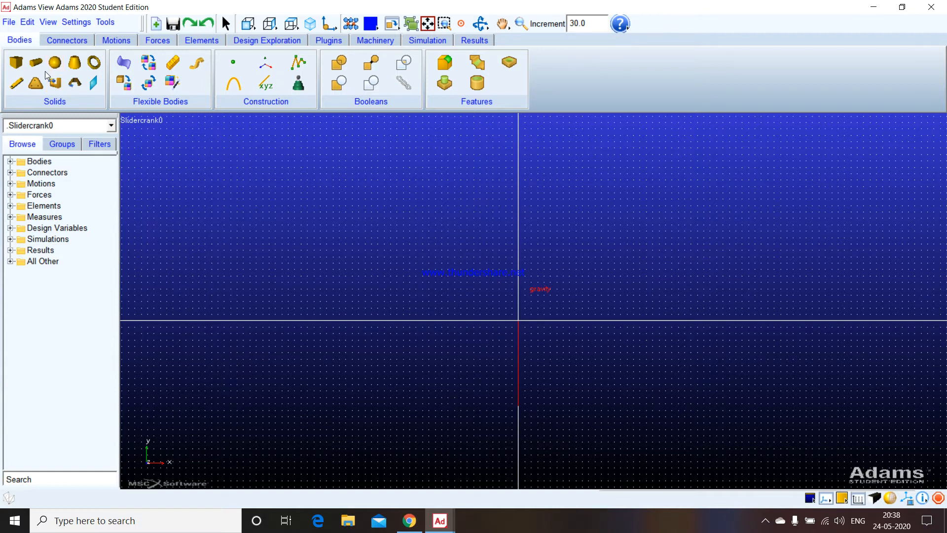
left_click(17, 84)
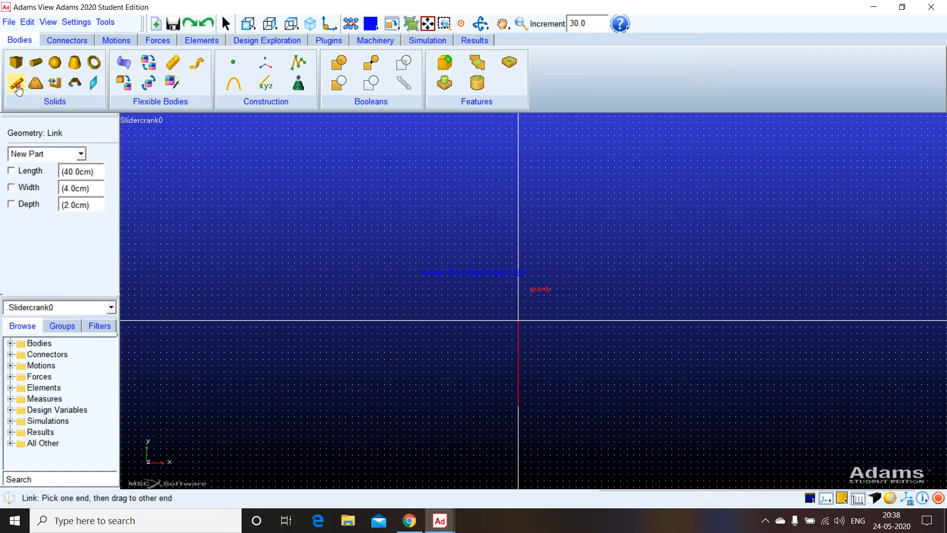
left_click(10, 172)
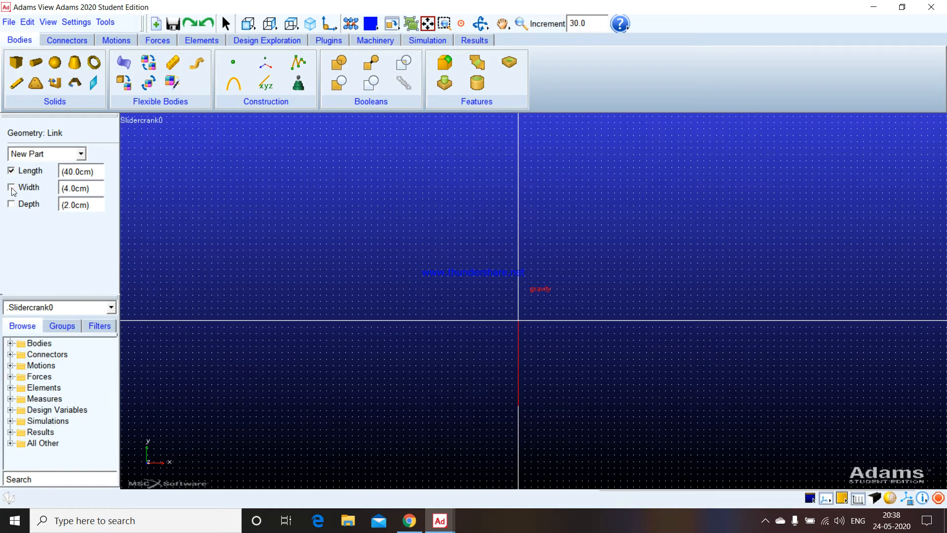
left_click(11, 188)
left_click(11, 204)
key("BackSpace")
key("BackSpace")
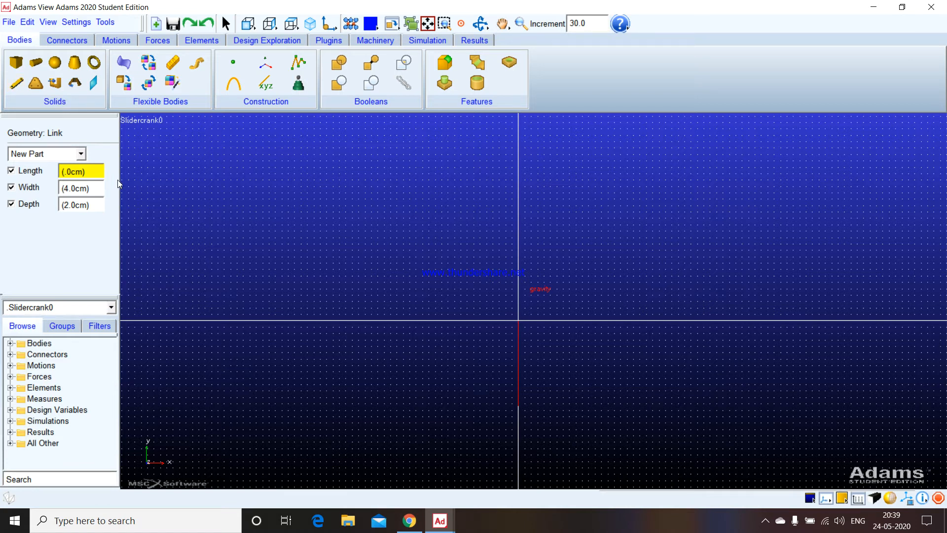
type("10")
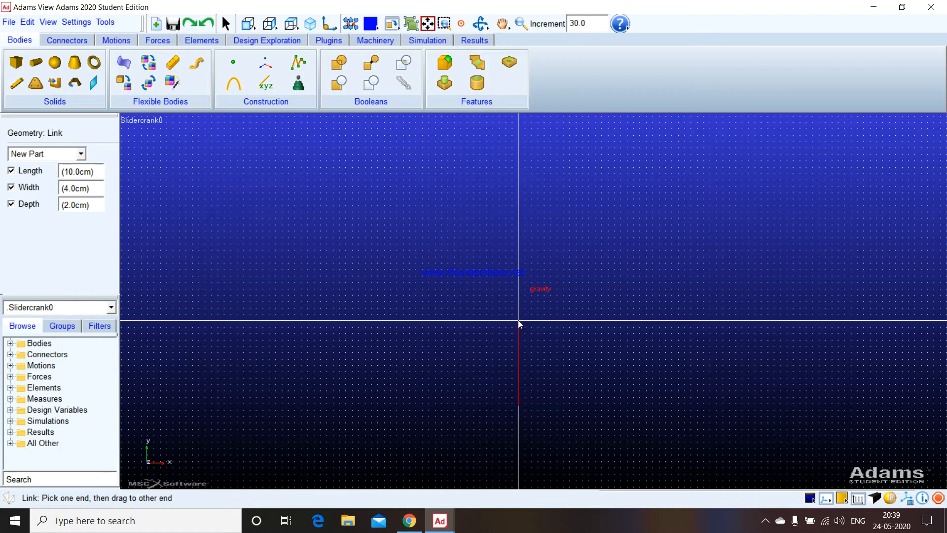
left_click(518, 320)
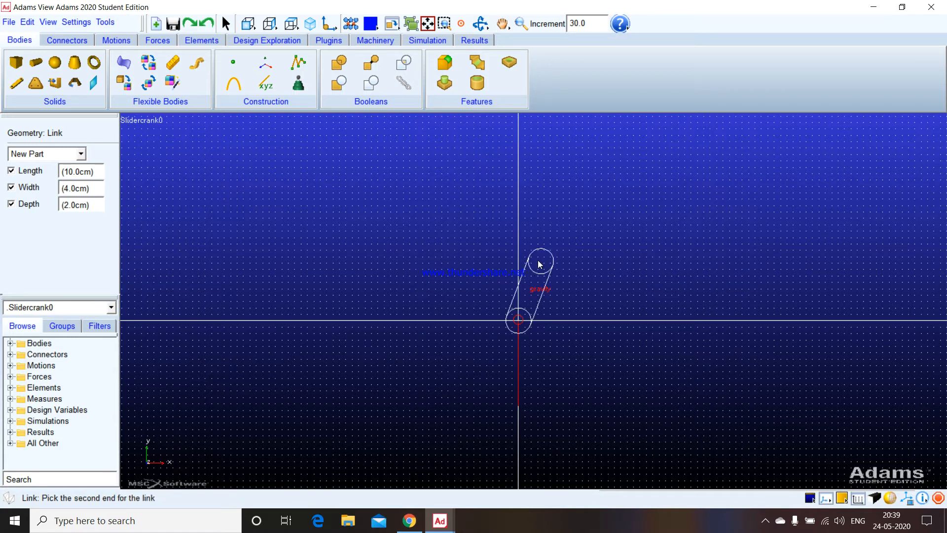
left_click(519, 232)
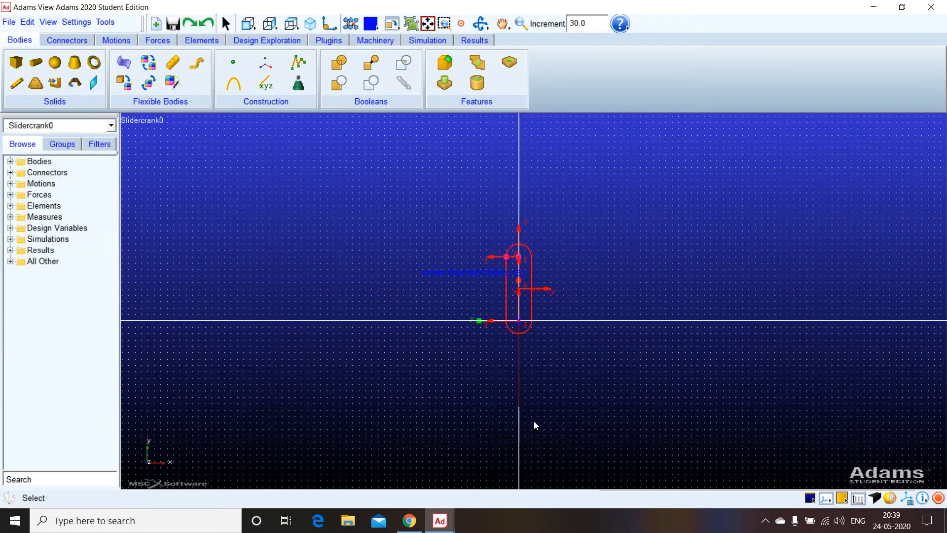
Switch the model display from wireframe to shaded
left_click(890, 500)
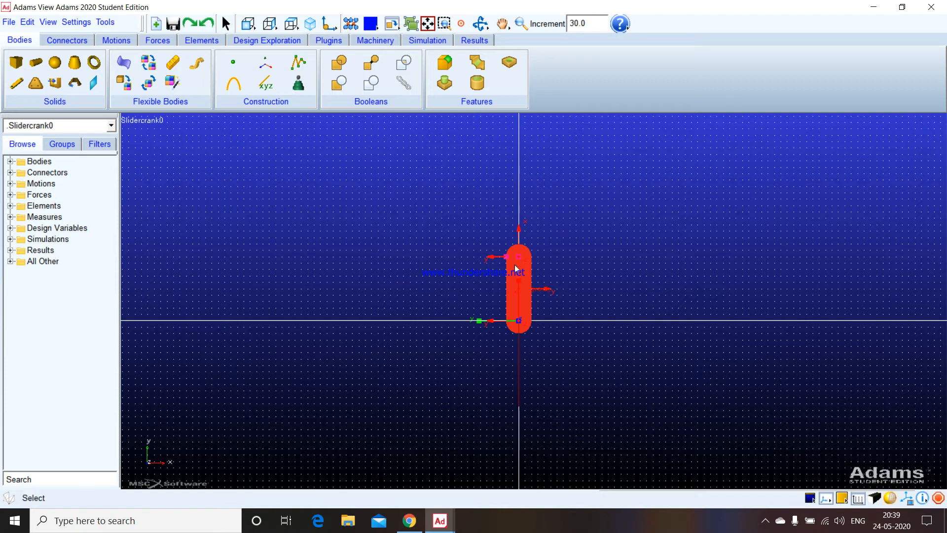
left_click(890, 498)
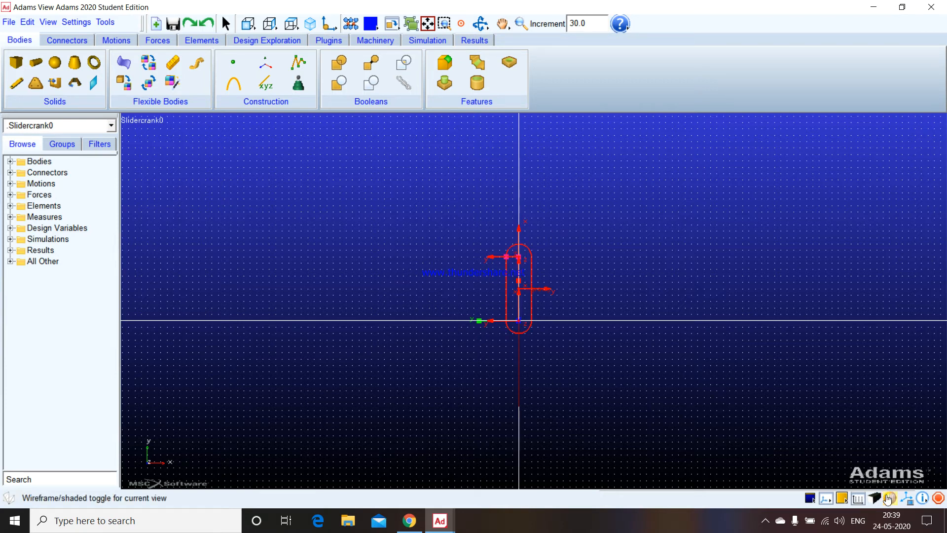
left_click(889, 497)
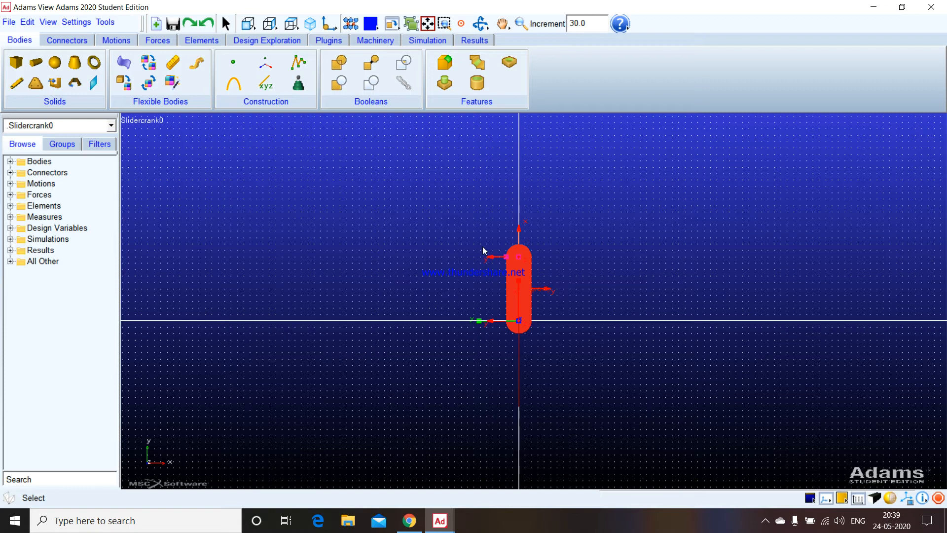
Create a second link 60 cm long from the upper end of the vertical link, sloping slightly down to the right
left_click(17, 83)
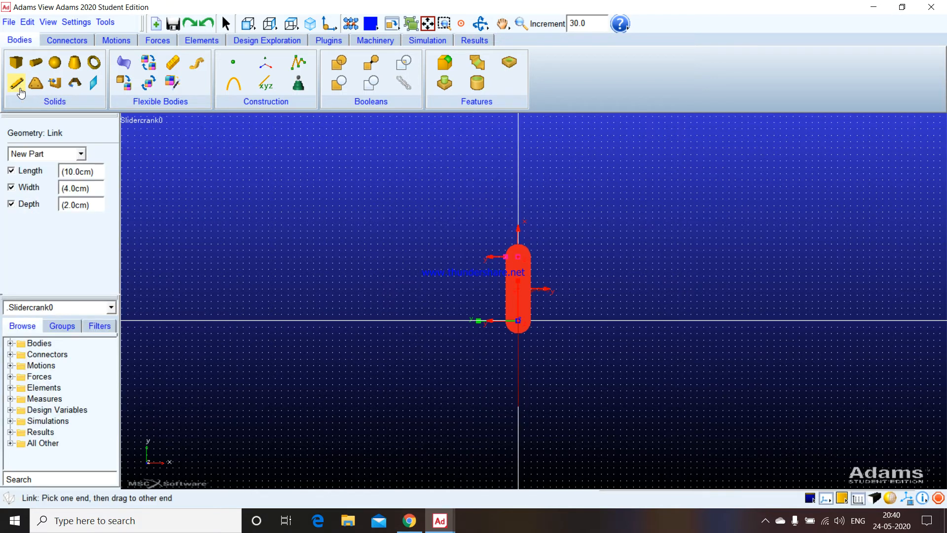
left_click(72, 172)
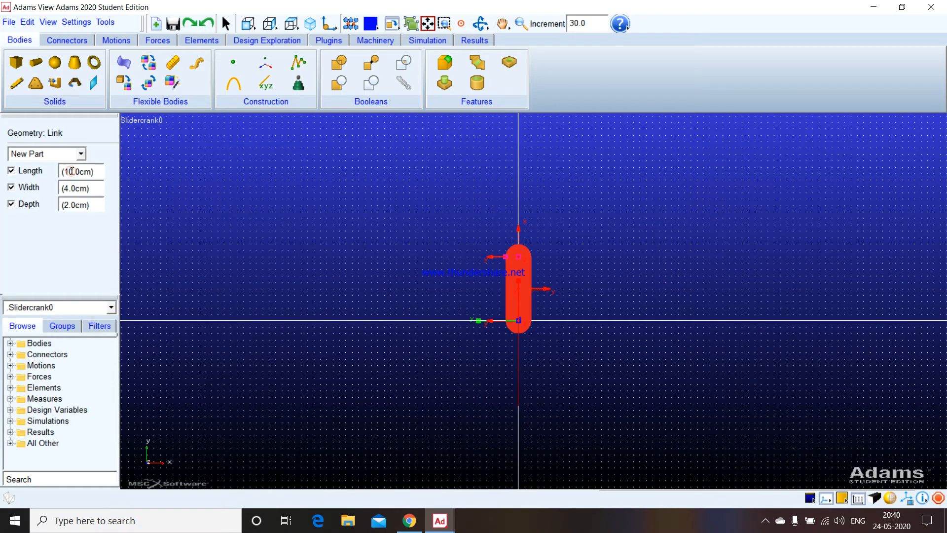
key("BackSpace")
key("BackSpace")
type("60")
left_click(520, 262)
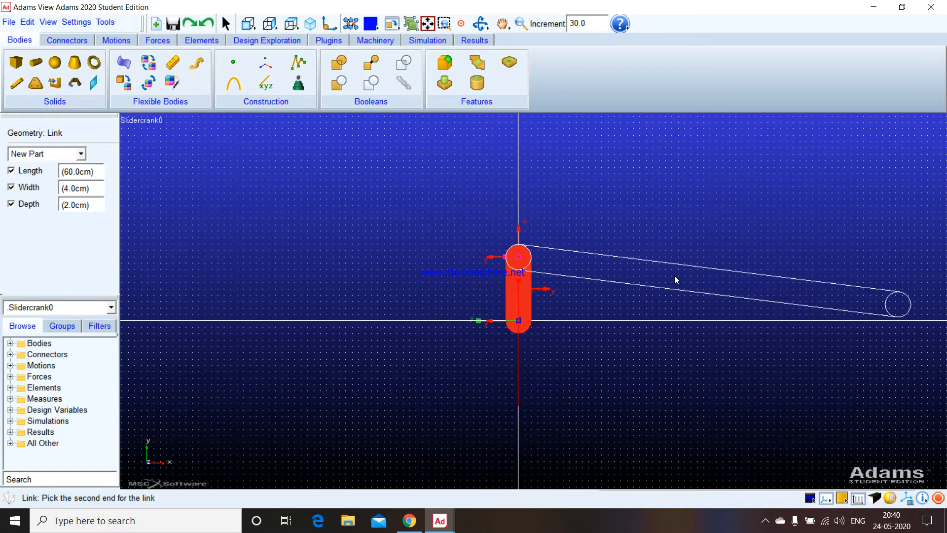
left_click(674, 276)
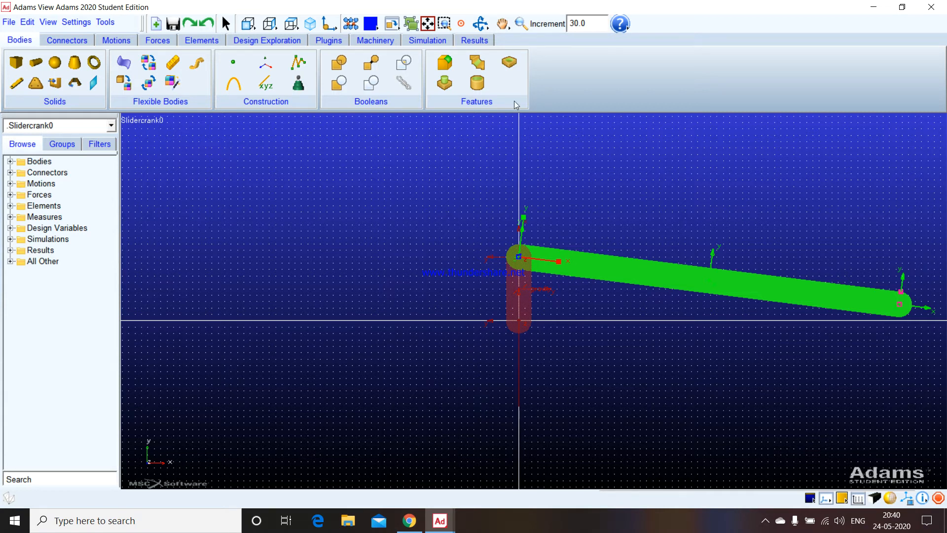
Create a slider box 10 cm long, 5 cm high and 5 cm deep on the horizontal axis, covering the long link's free end
left_click(17, 62)
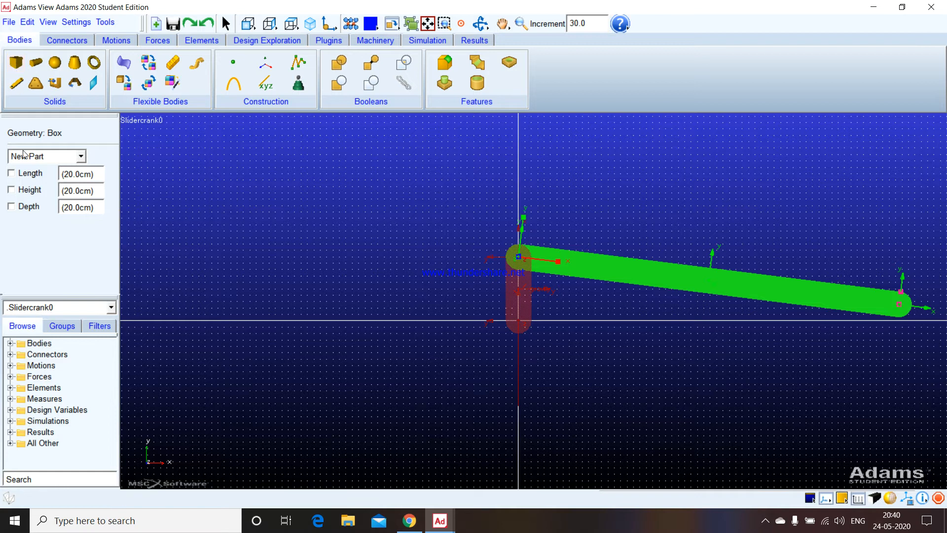
left_click(11, 173)
left_click(11, 190)
left_click(11, 206)
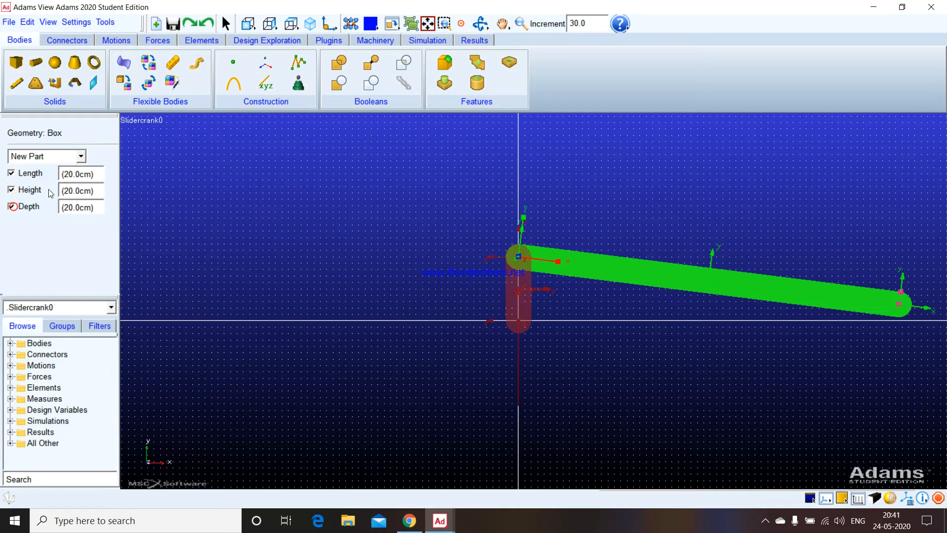
left_click(70, 175)
key("BackSpace")
type("1")
left_click(73, 191)
key("BackSpace")
key("BackSpace")
type("5")
left_click(71, 208)
key("BackSpace")
key("BackSpace")
type("5")
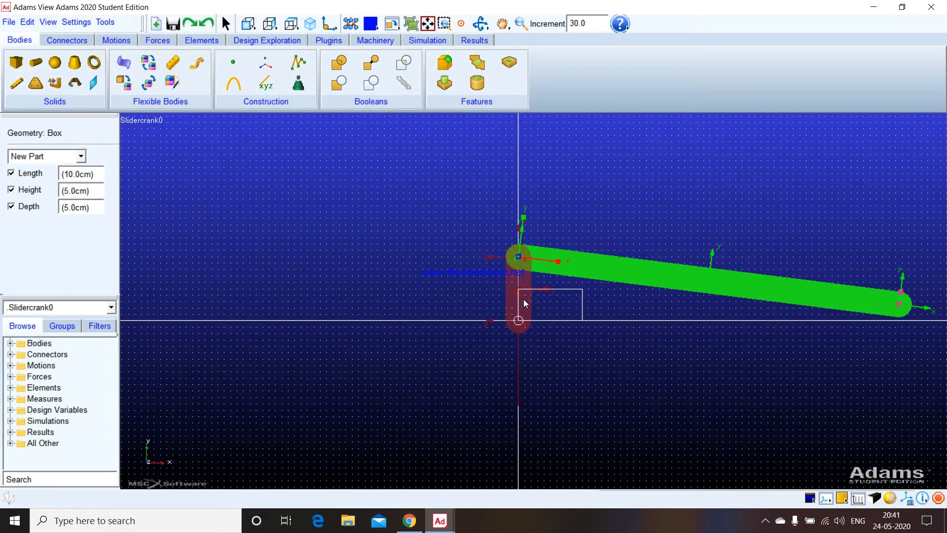
left_click(861, 321)
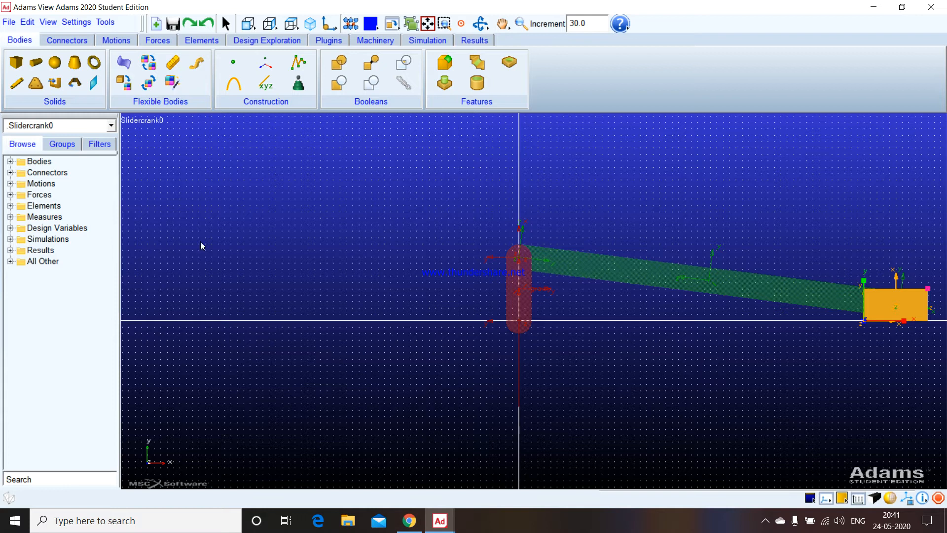
Add a fixed joint between the vertical link and ground at the grid origin
left_click(73, 42)
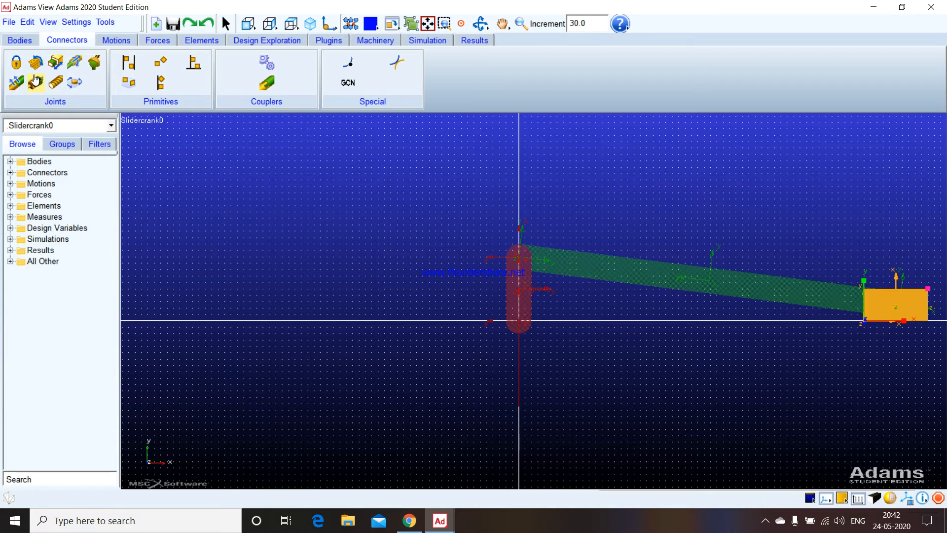
left_click(17, 63)
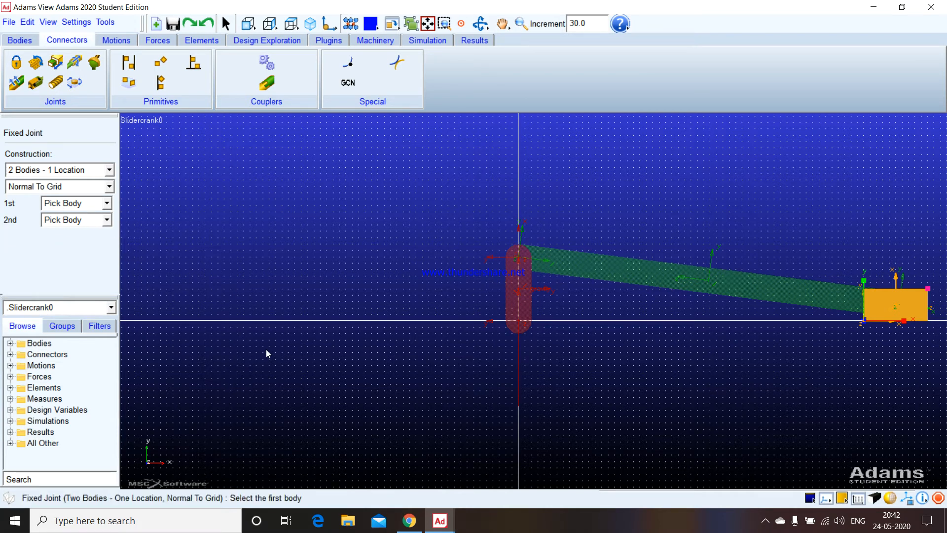
left_click(510, 293)
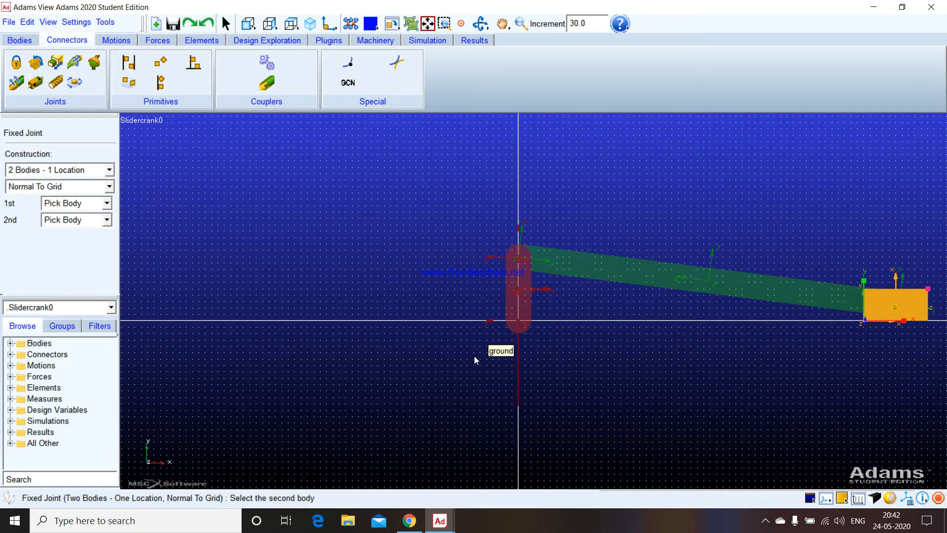
left_click(475, 356)
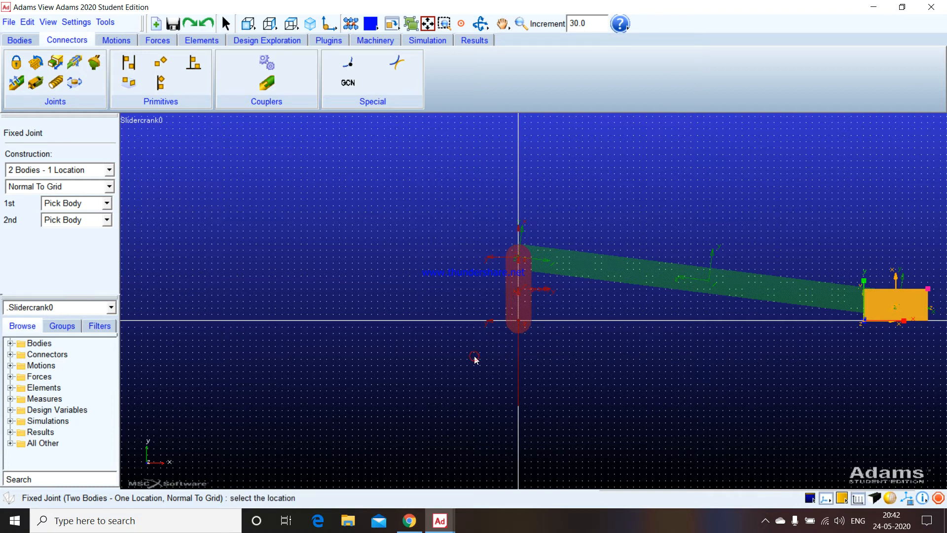
left_click(518, 321)
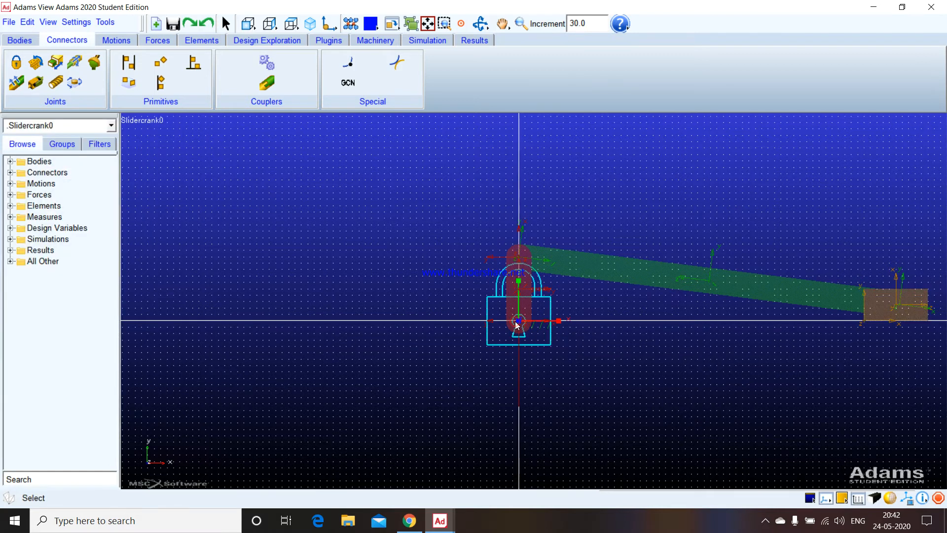
Delete the fixed joint at the grid origin
right_click(488, 303)
mouse_move(507, 309)
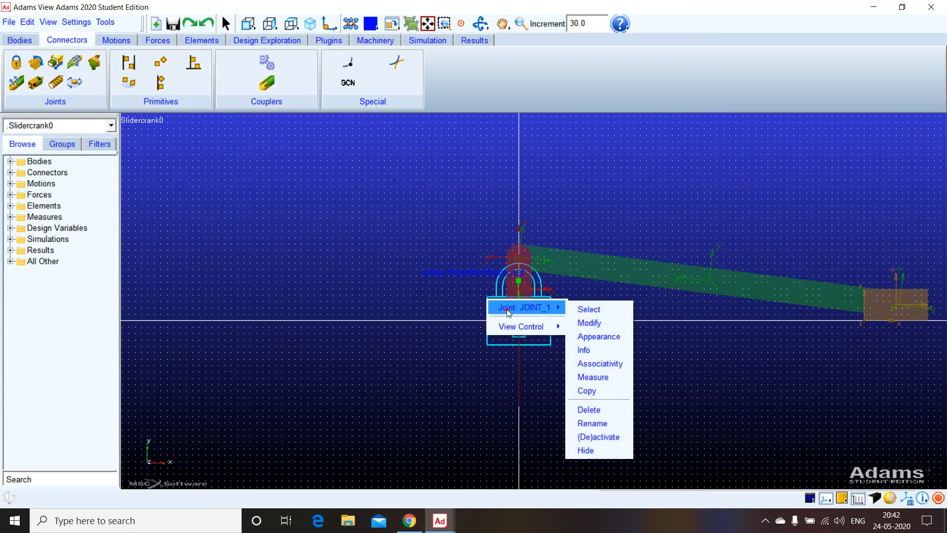
left_click(605, 410)
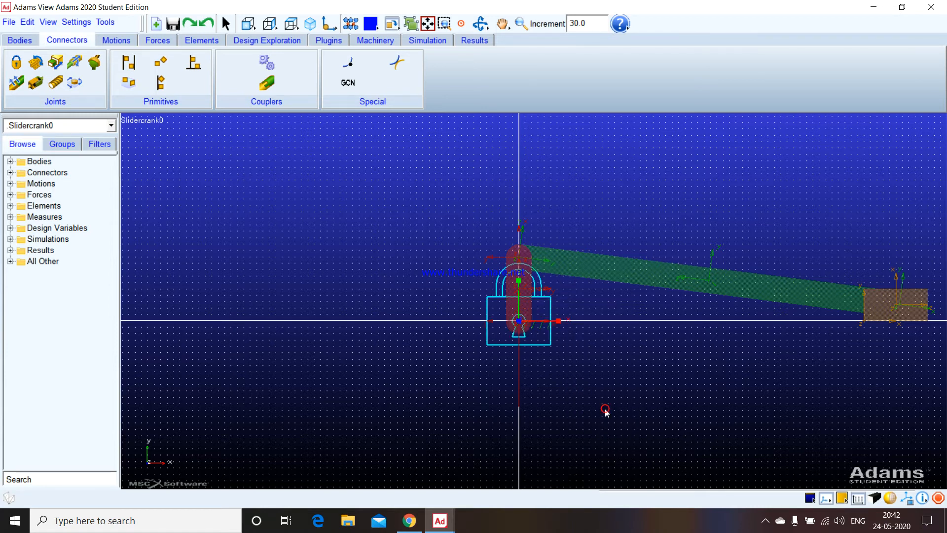
Add a revolute joint normal to the grid between the vertical link and ground at the grid origin
left_click(36, 65)
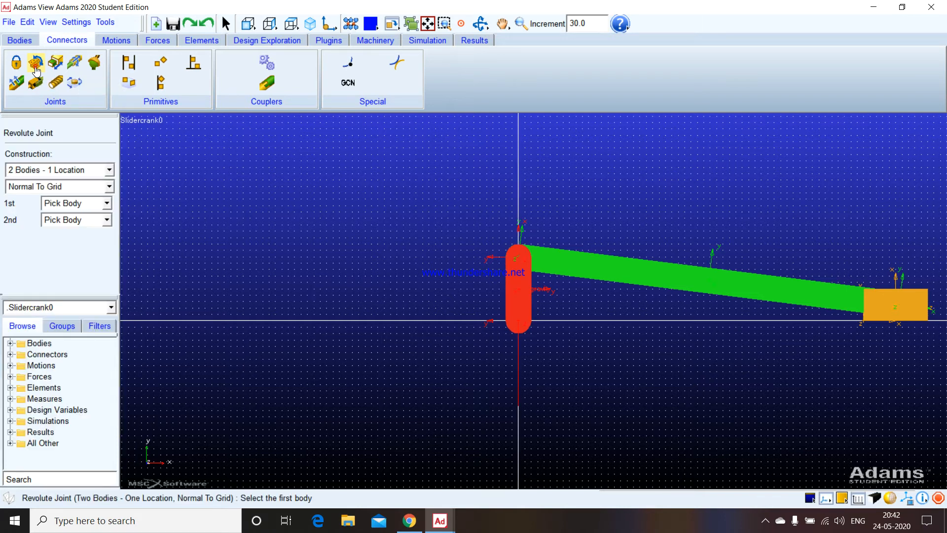
left_click(525, 282)
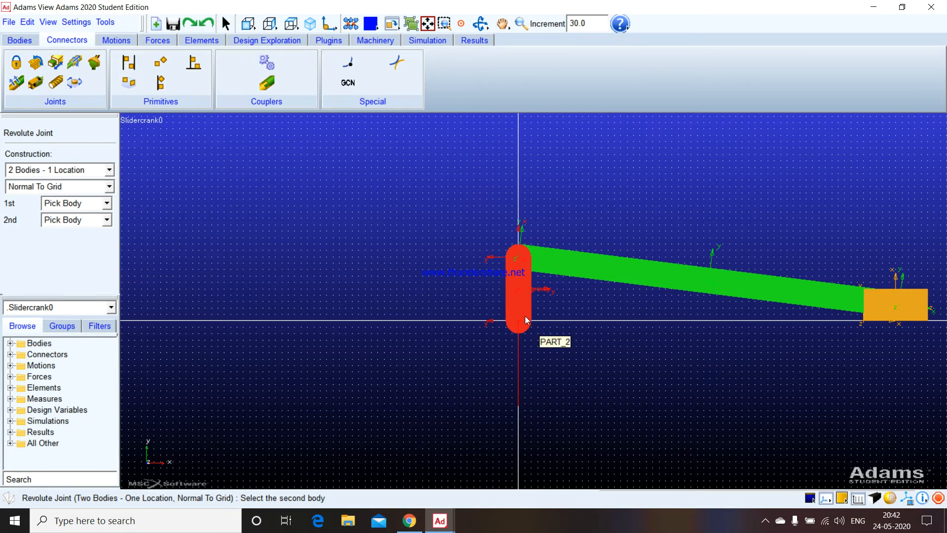
left_click(538, 341)
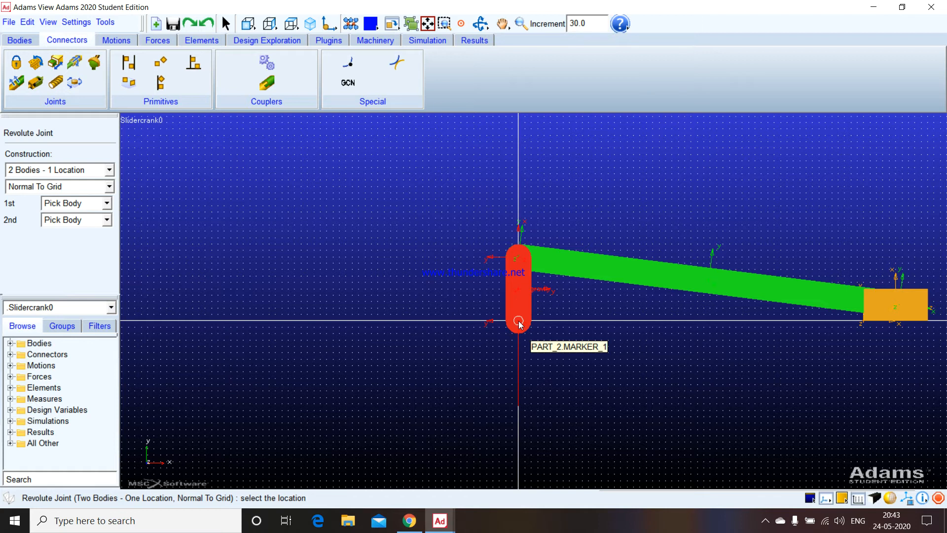
left_click(518, 322)
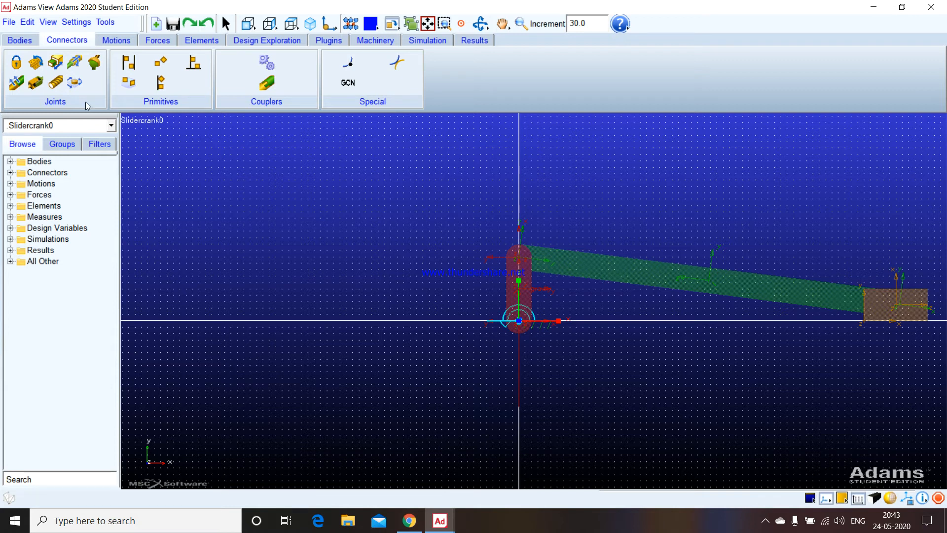
Add a revolute joint between the long link and the vertical link at the vertical link's upper end
left_click(41, 70)
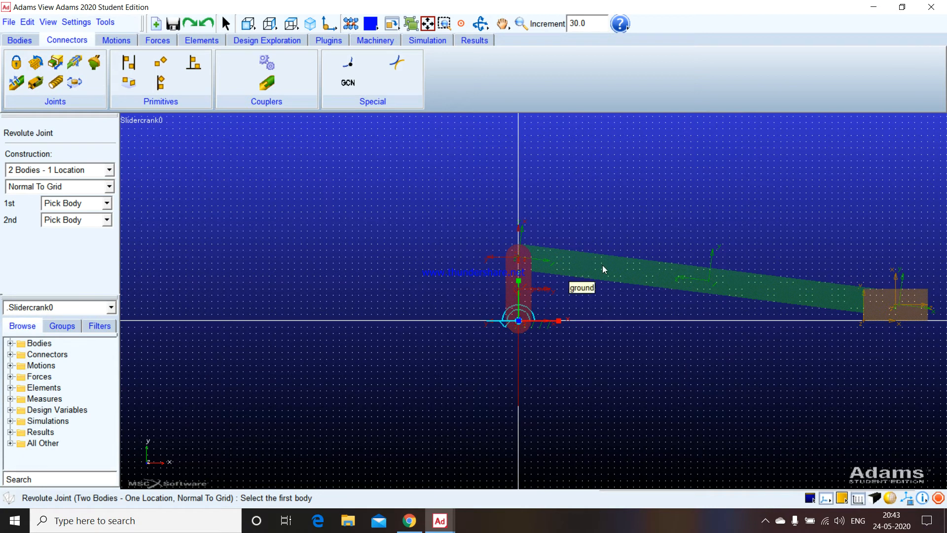
left_click(674, 274)
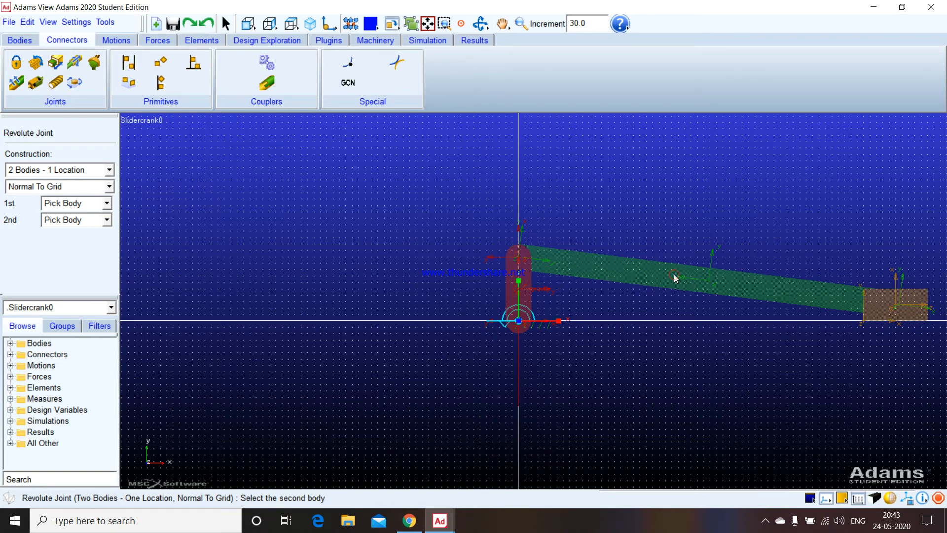
left_click(518, 257)
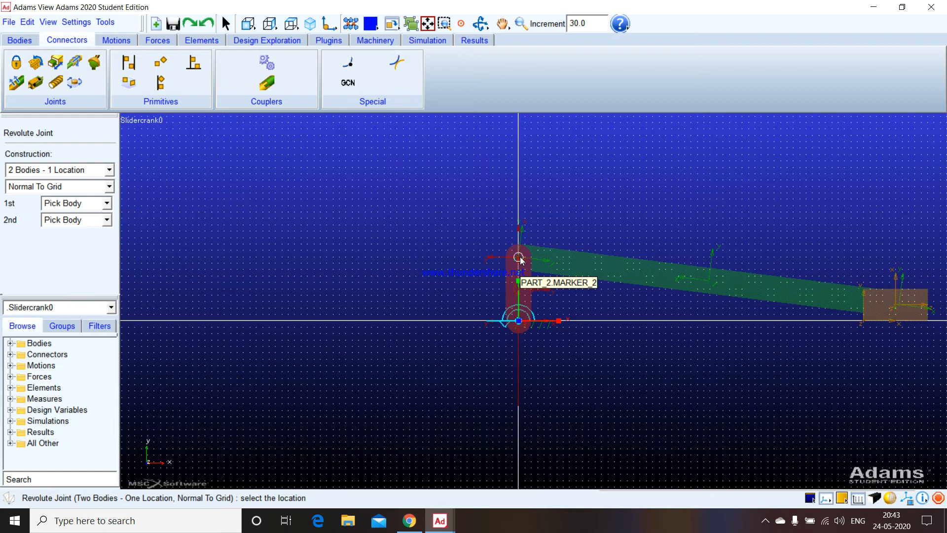
left_click(521, 257)
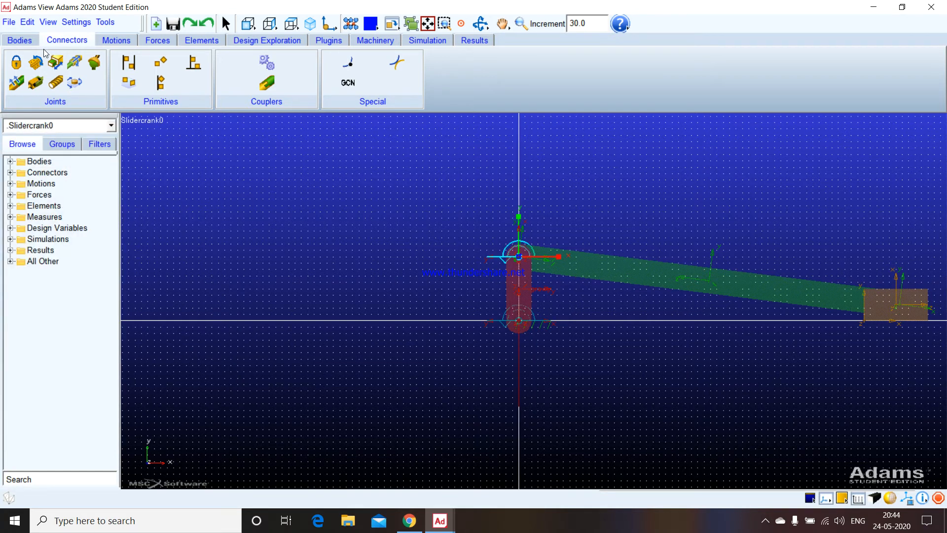
Add a revolute joint between the long link and the slider box at the long link's end marker
left_click(36, 62)
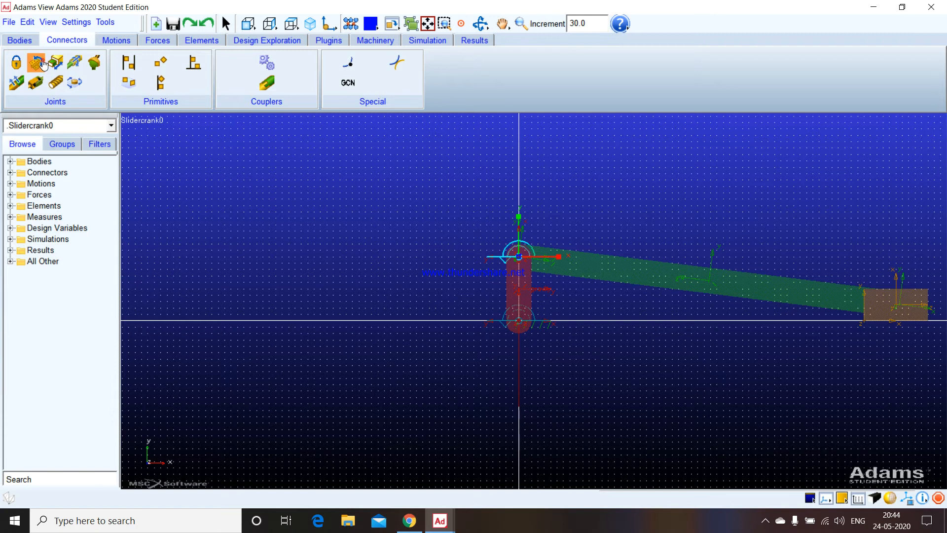
left_click(725, 274)
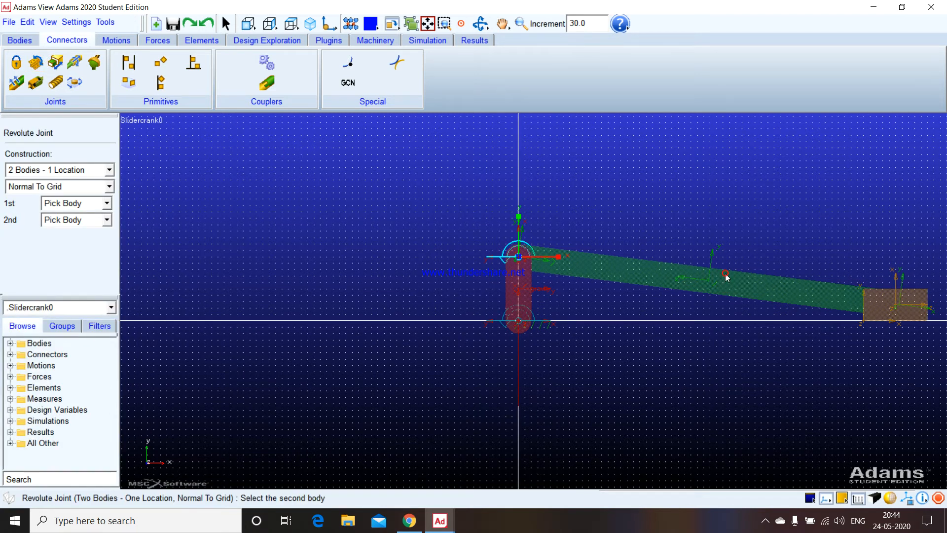
left_click(870, 298)
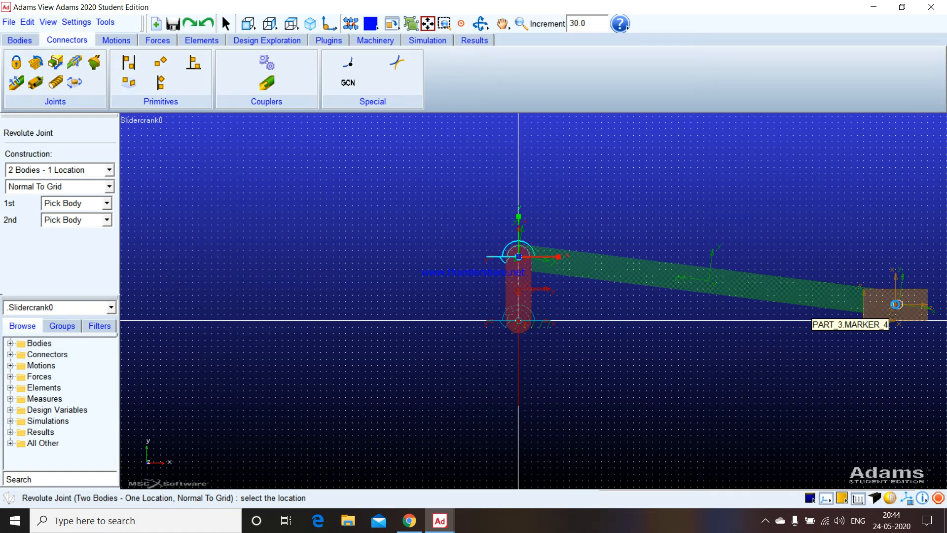
left_click(897, 306)
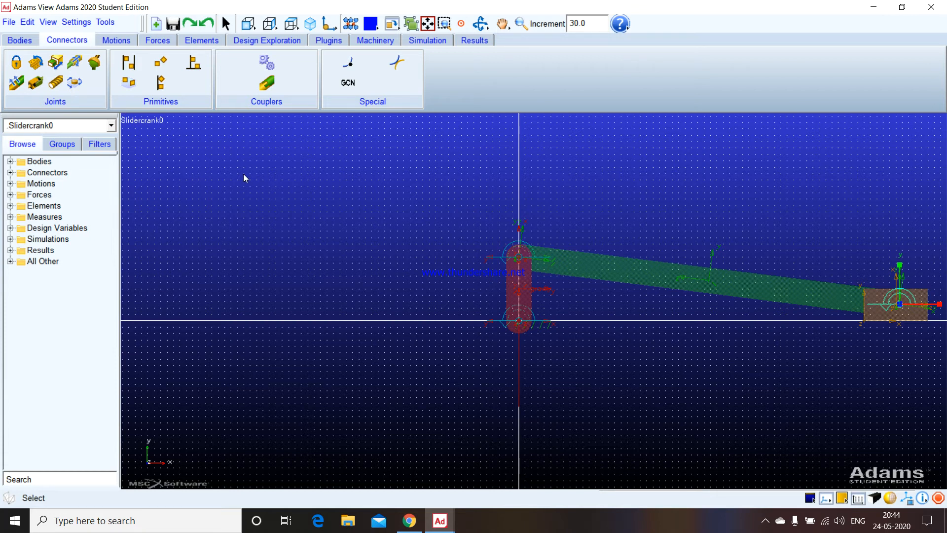
Add a translational joint between the slider box and ground at the slider's revolute joint, directed along the horizontal X axis
left_click(56, 64)
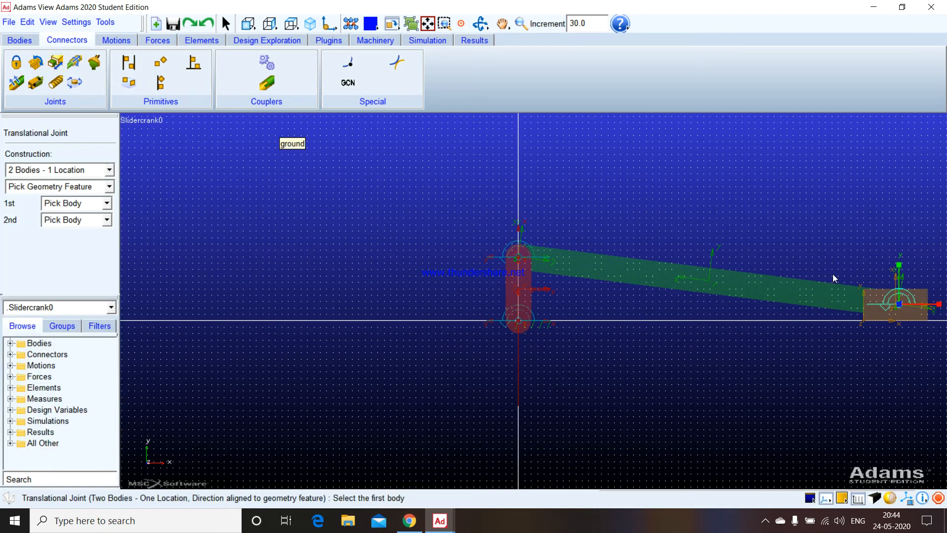
left_click(898, 307)
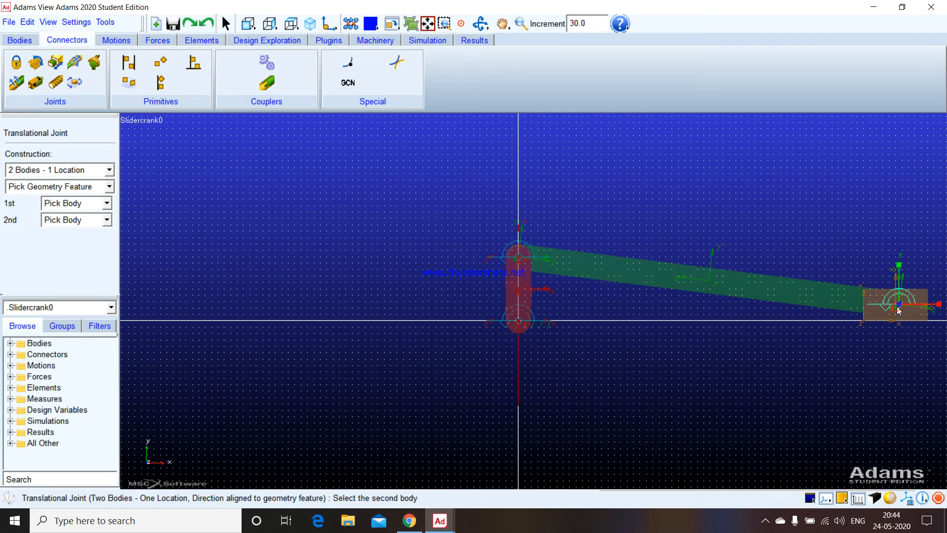
left_click(887, 340)
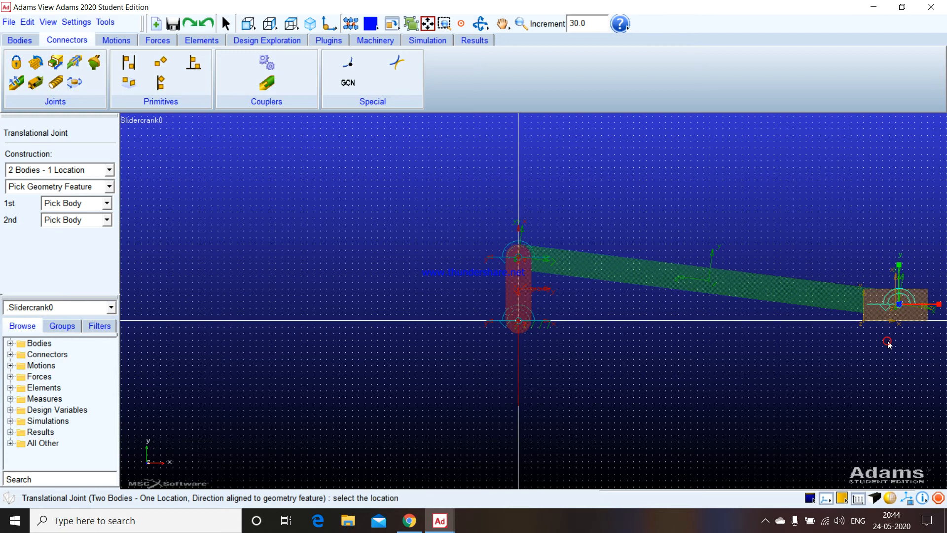
left_click(899, 307)
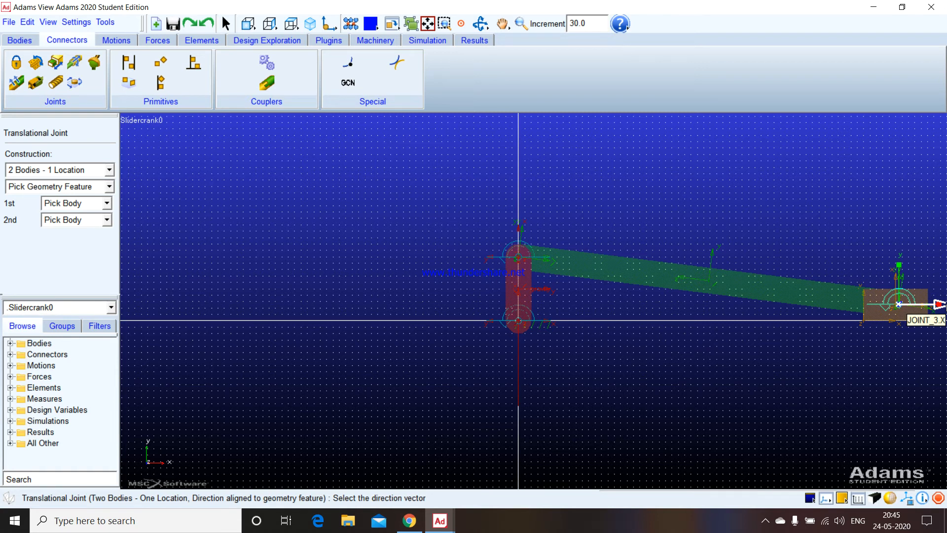
left_click(939, 305)
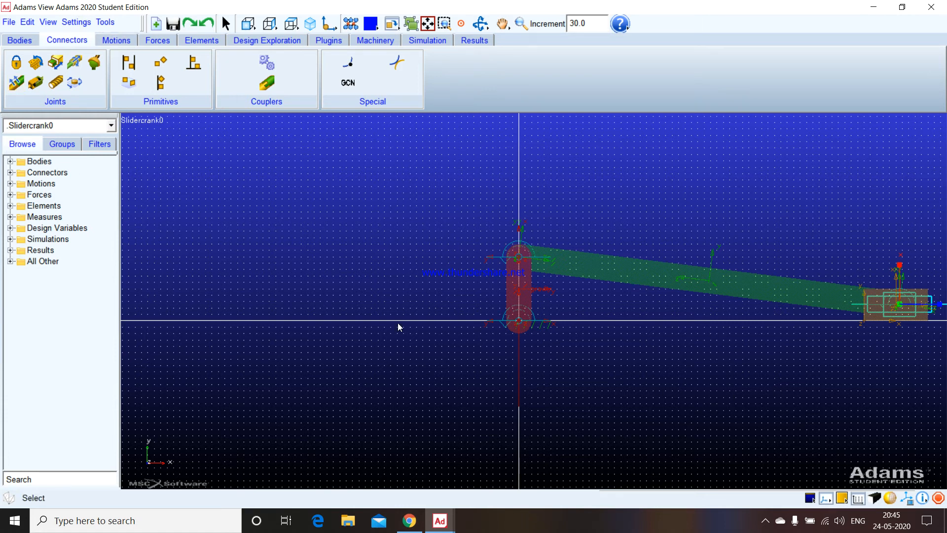
Apply a rotational joint motion with a speed of 30 to the revolute joint connecting the two links
left_click(119, 40)
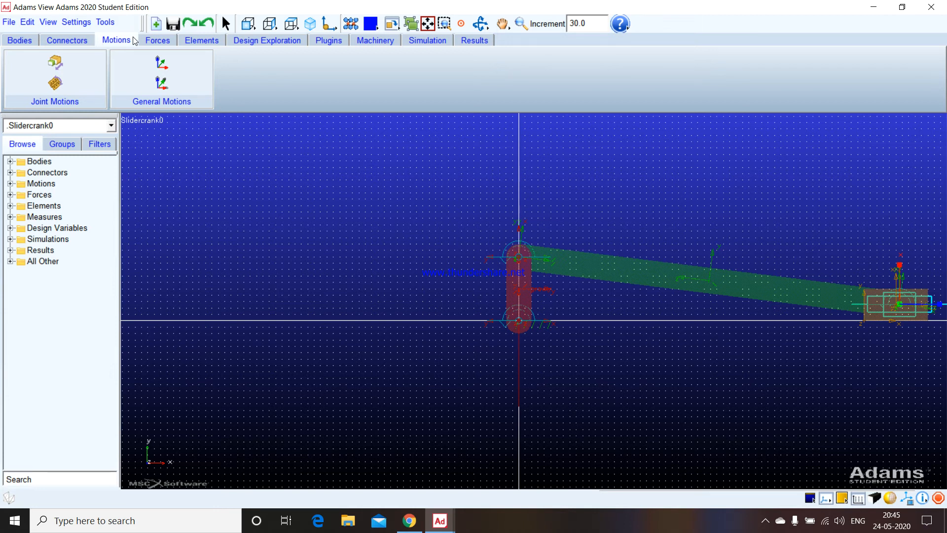
left_click(55, 84)
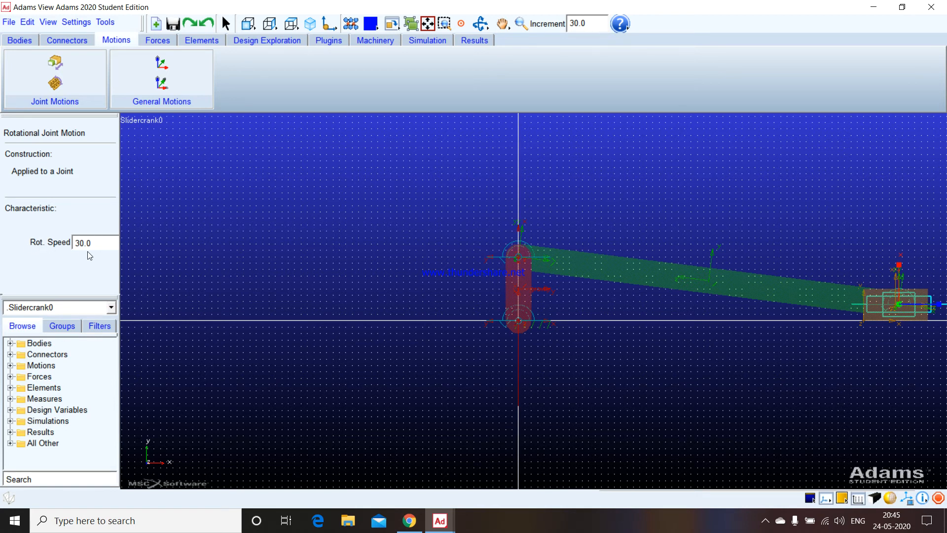
left_click(518, 260)
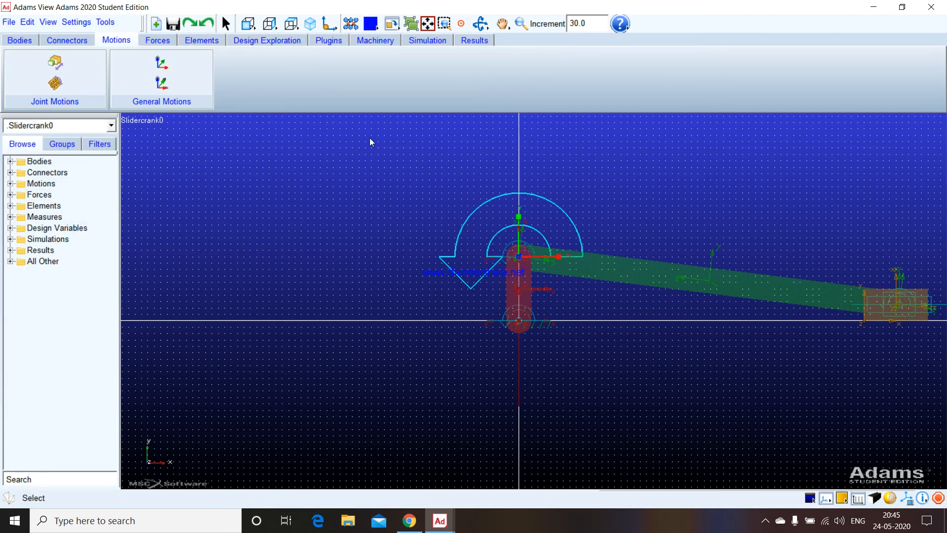
Configure the simulation to run forever using step size, with starting at equilibrium and resetting before running enabled
left_click(428, 43)
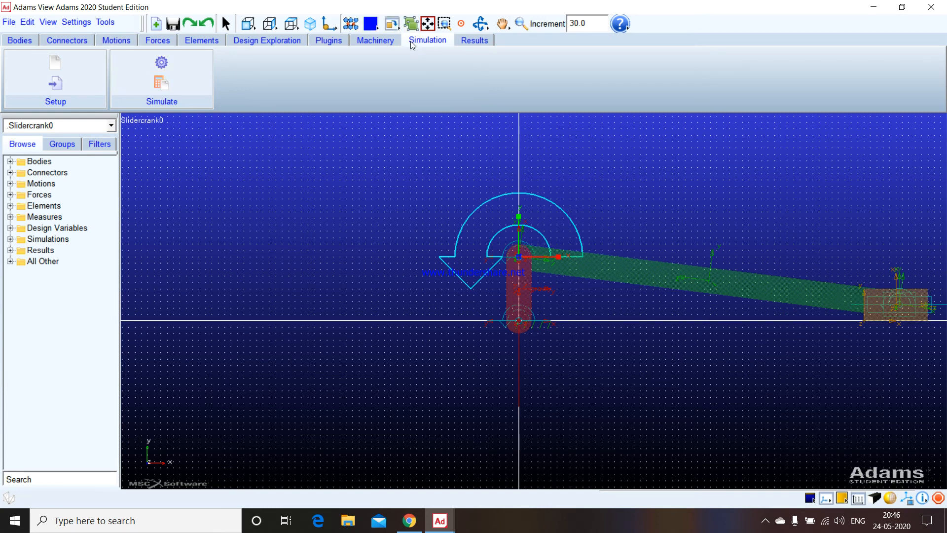
left_click(183, 69)
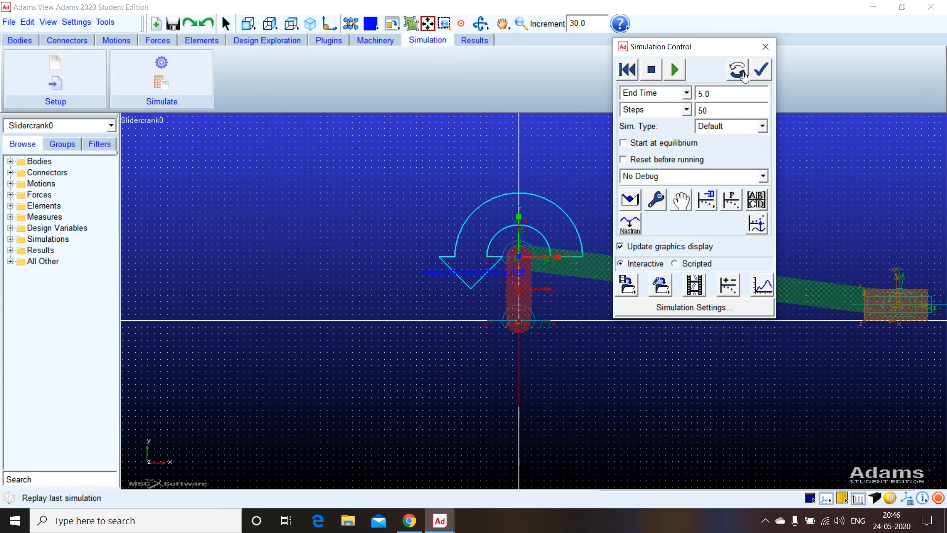
left_click(654, 95)
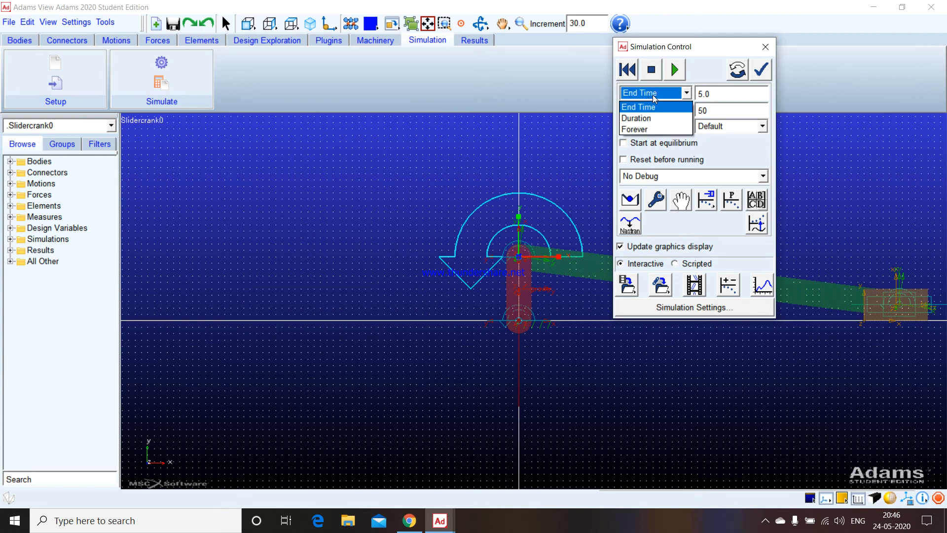
left_click(652, 129)
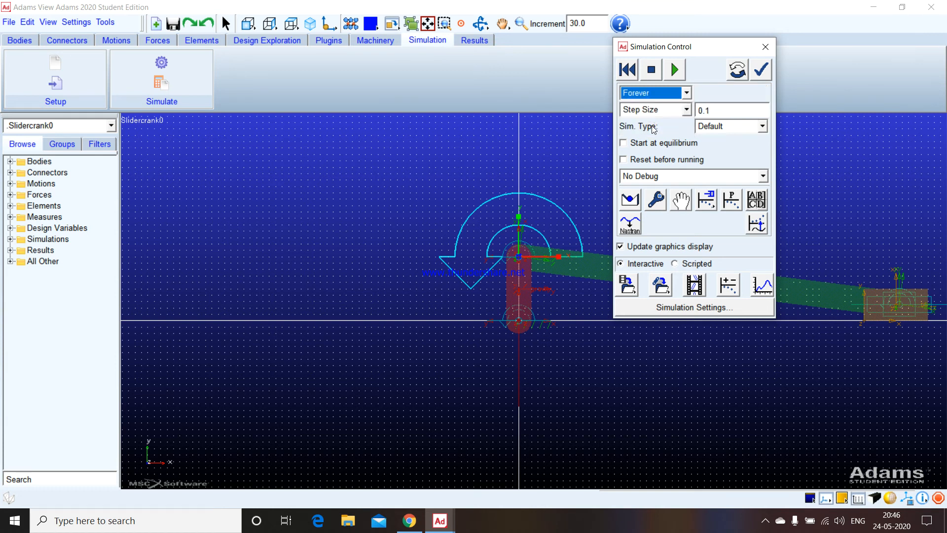
left_click(705, 112)
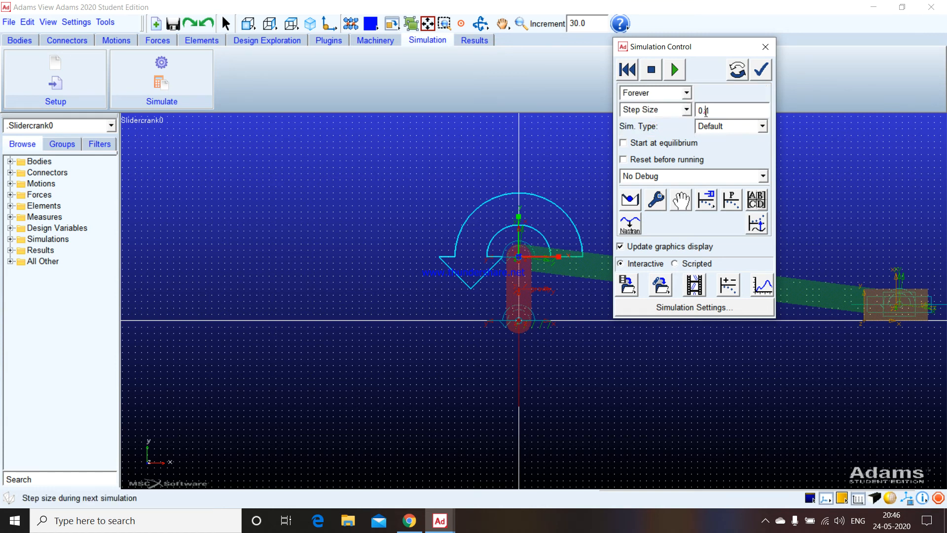
left_click(686, 95)
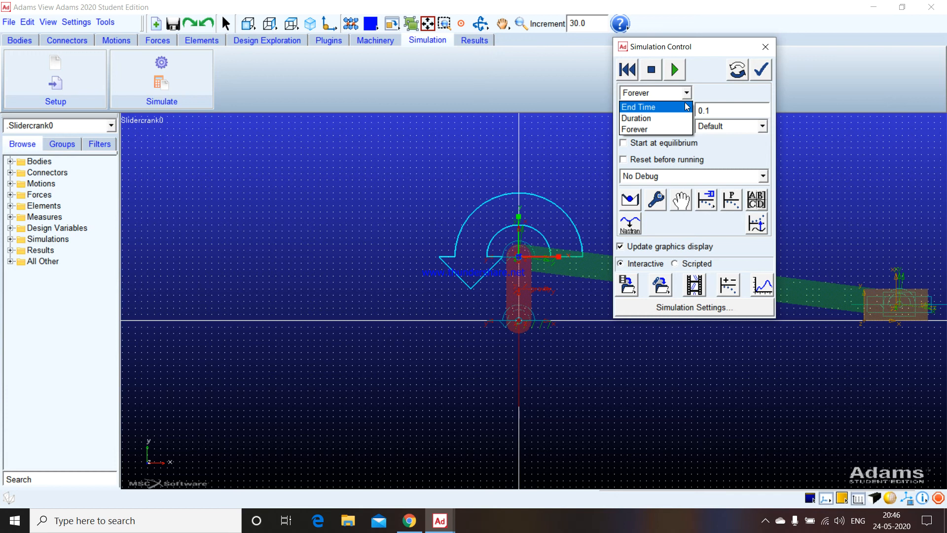
left_click(687, 95)
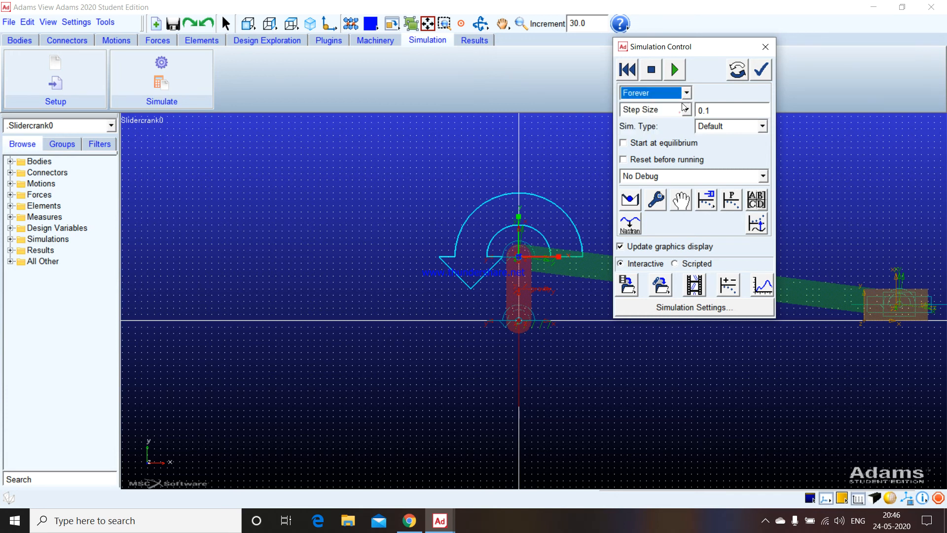
left_click(684, 108)
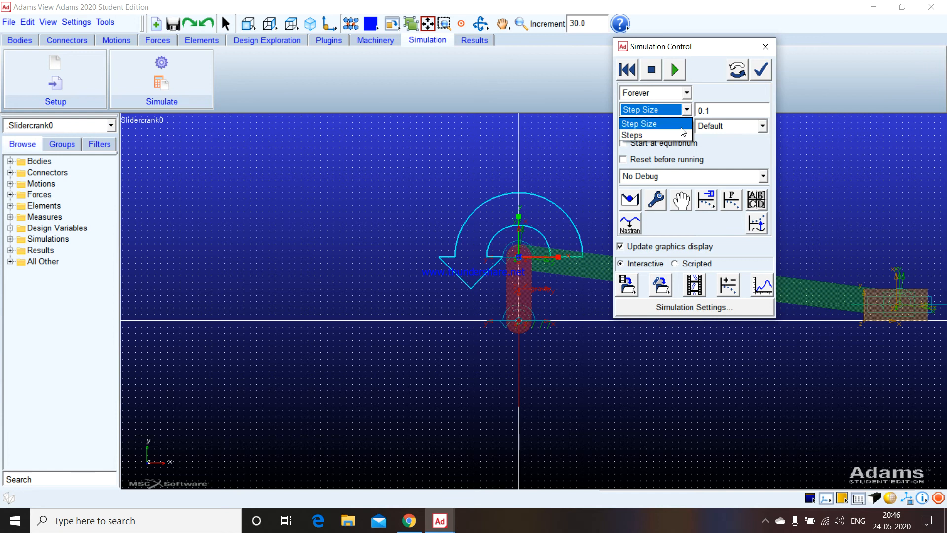
left_click(684, 124)
left_click(706, 110)
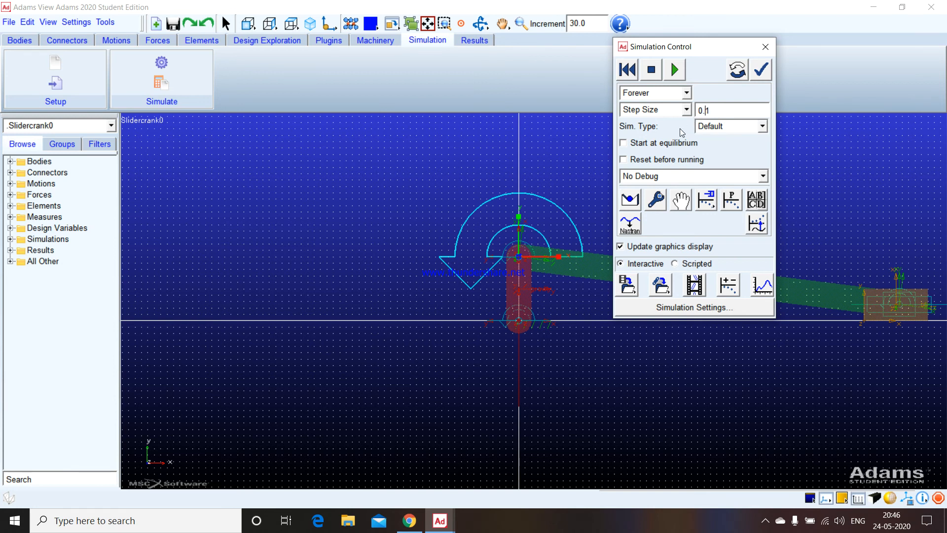
left_click(685, 144)
Run the simulation, move Simulation Control clear of the mechanism, and stop the run
left_click(672, 70)
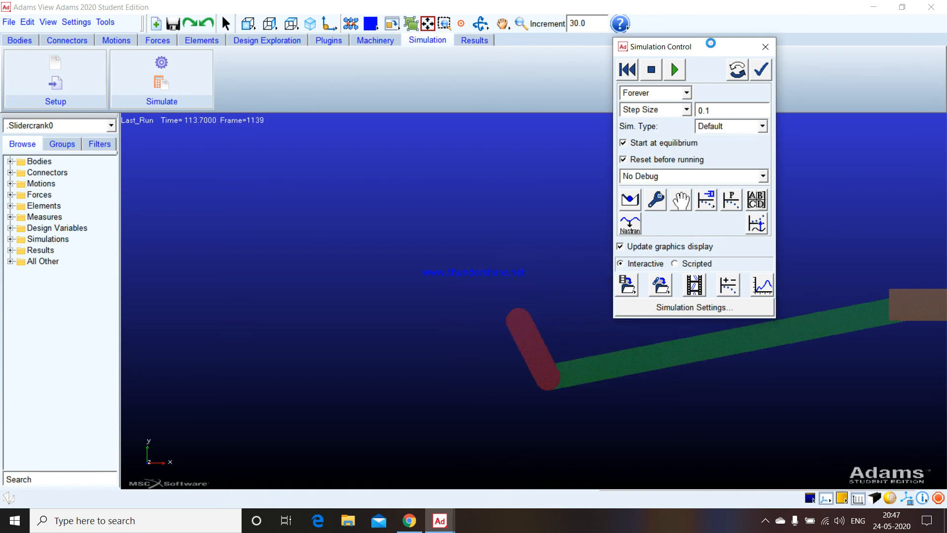
left_click_drag(712, 44, 262, 36)
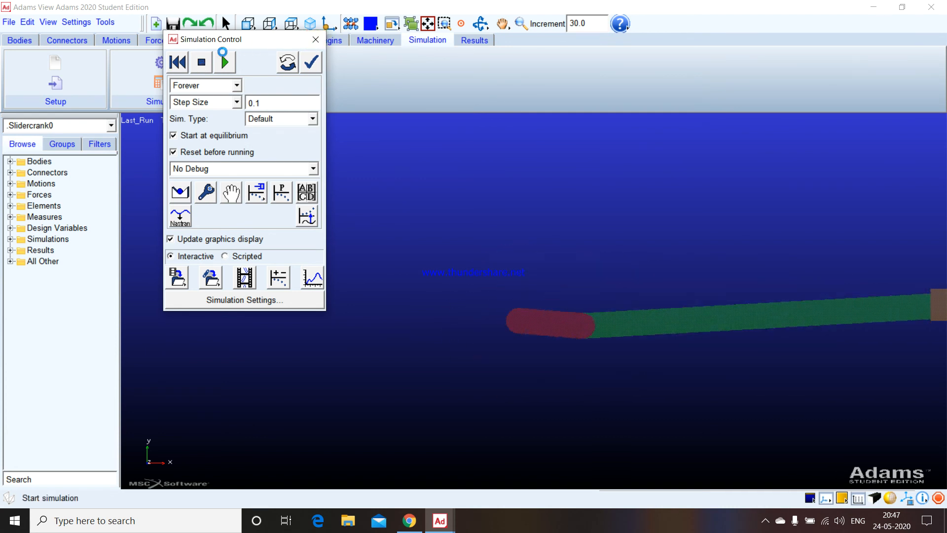
left_click(202, 59)
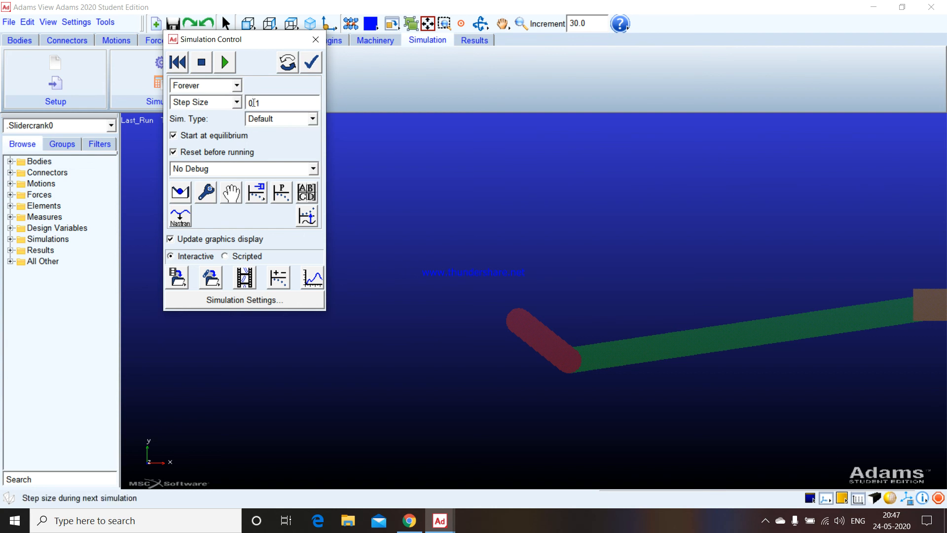
Set the simulation step size to 0.001, run the simulation again, and close Simulation Control
left_click(254, 103)
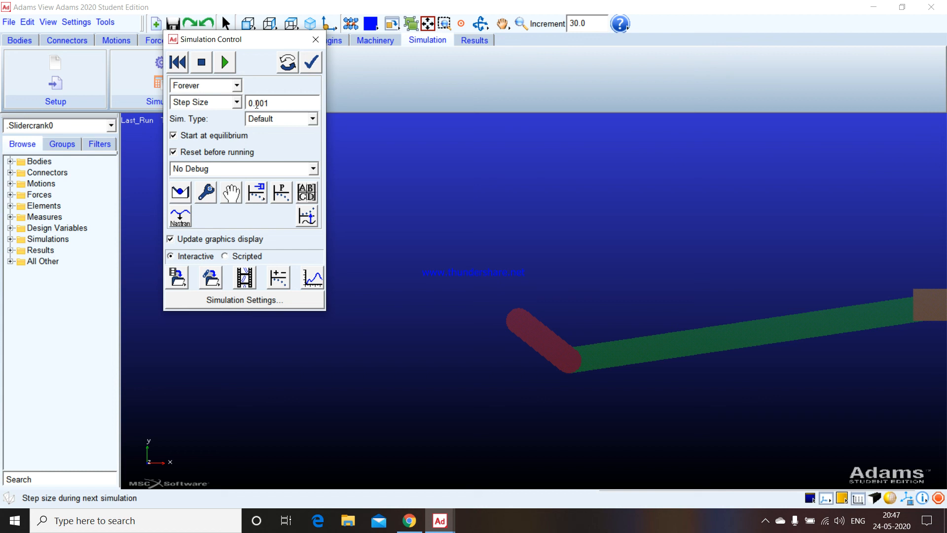
left_click(225, 62)
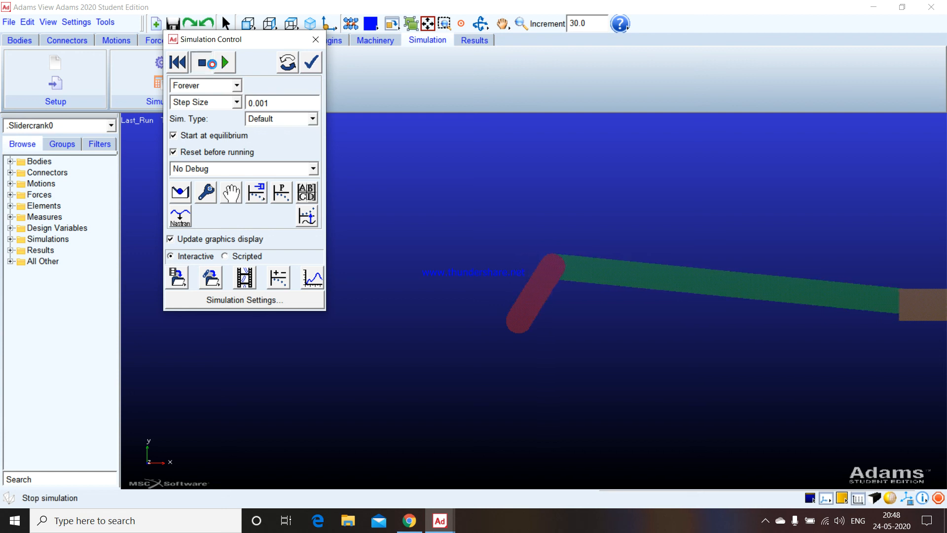
left_click(316, 39)
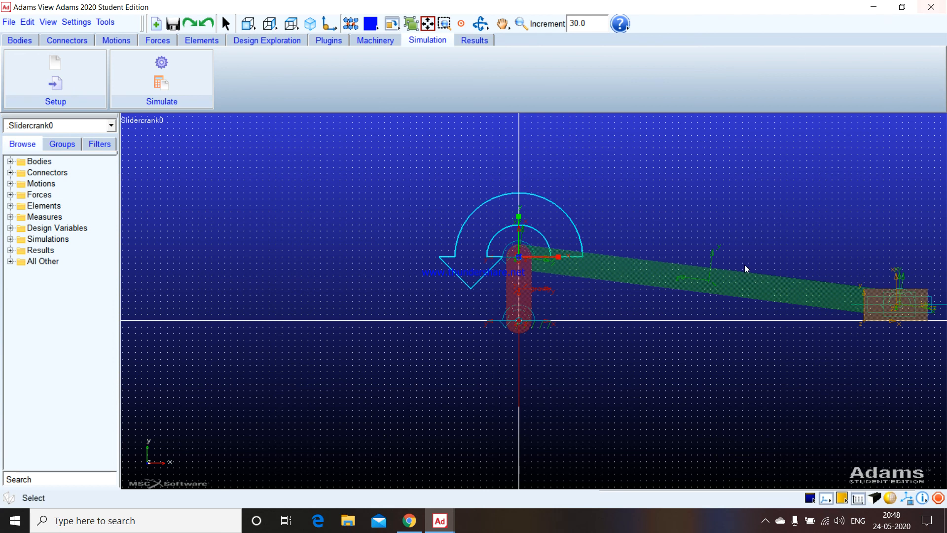
mouse_move(430, 521)
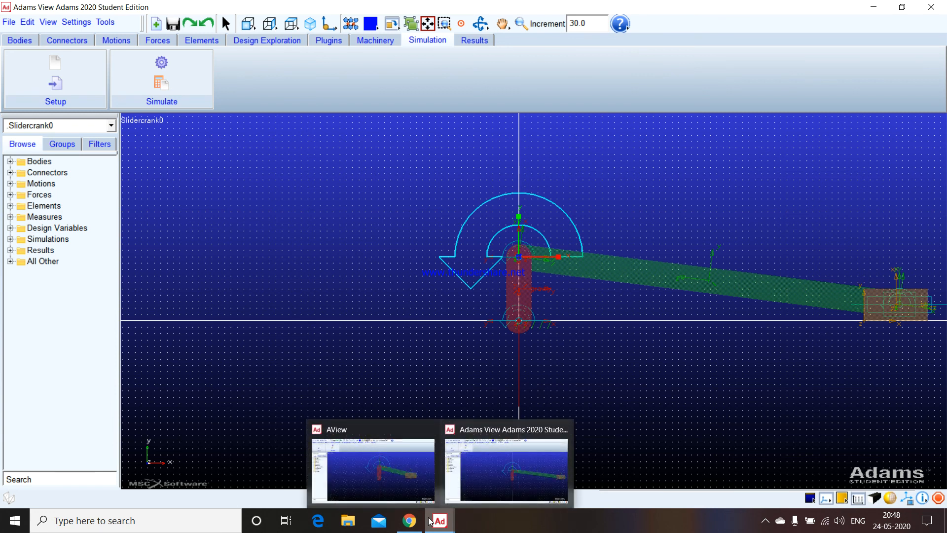
left_click(765, 520)
right_click(765, 495)
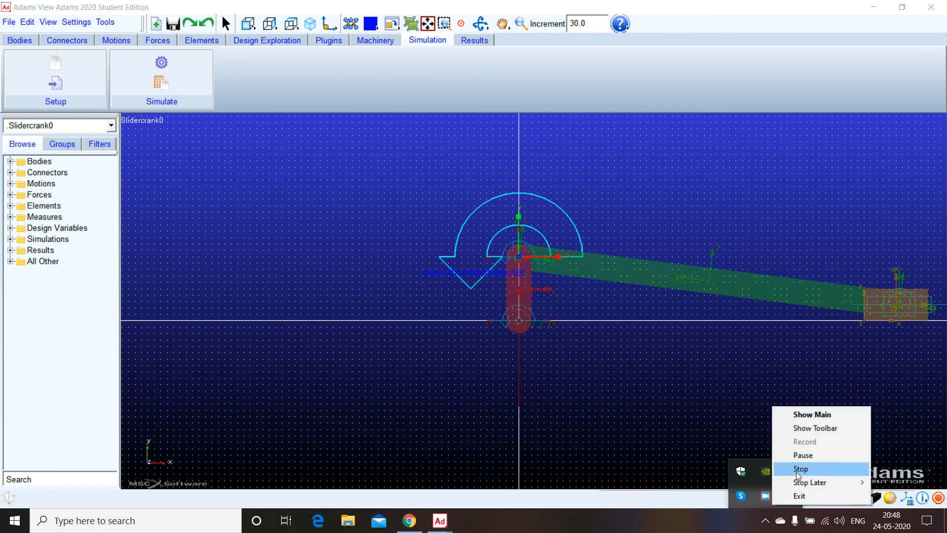